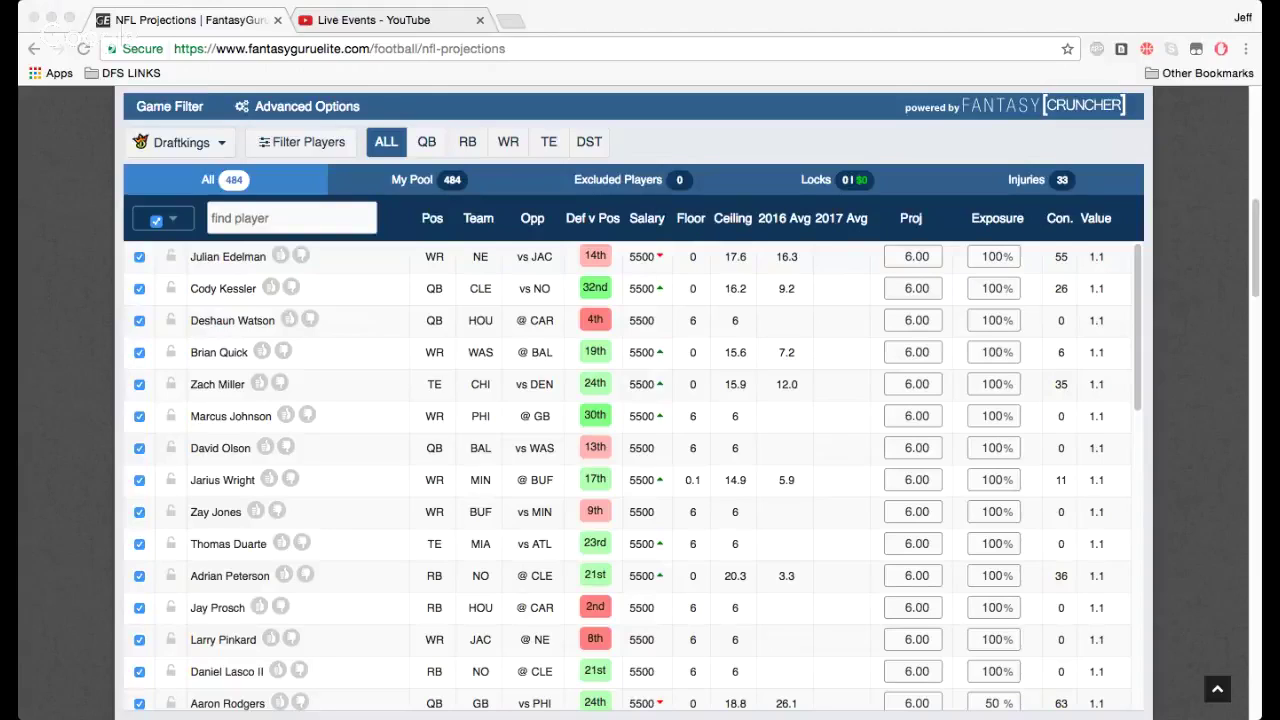
Switch the game filter to the 08/09 7:30 pm preseason slate, briefly dropping NO @ CLE.
click(90, 240)
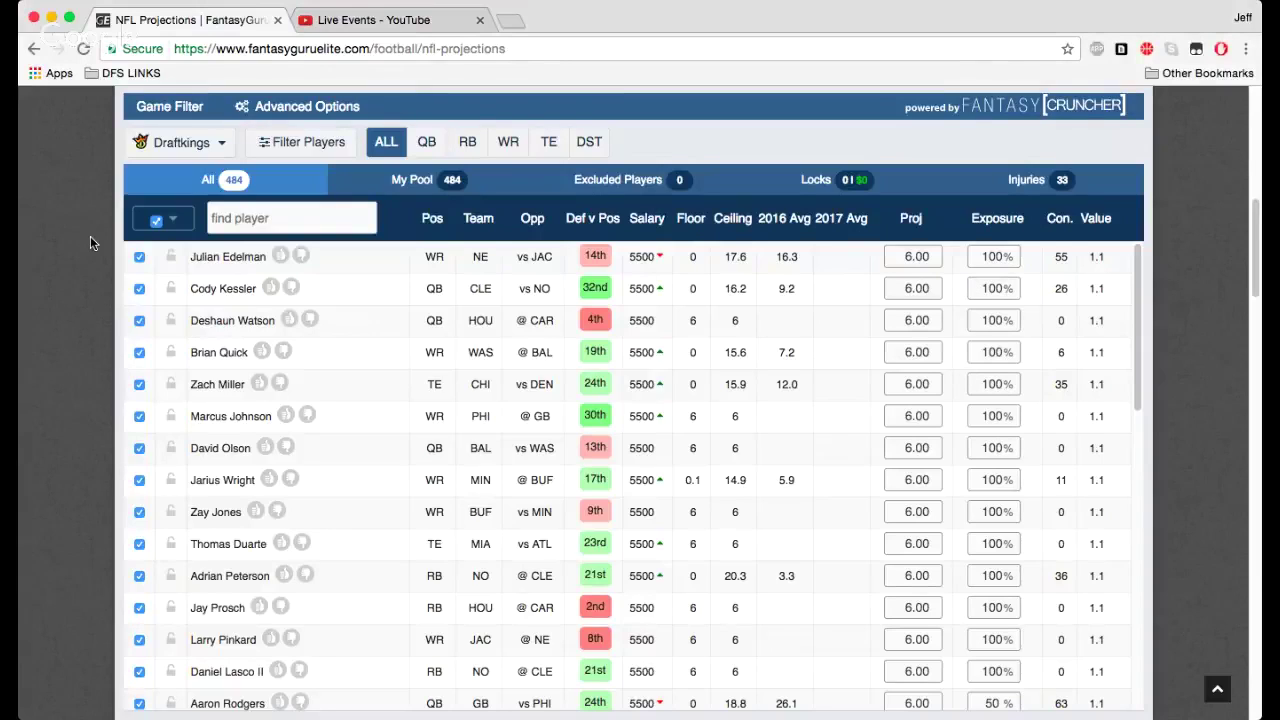
click(171, 108)
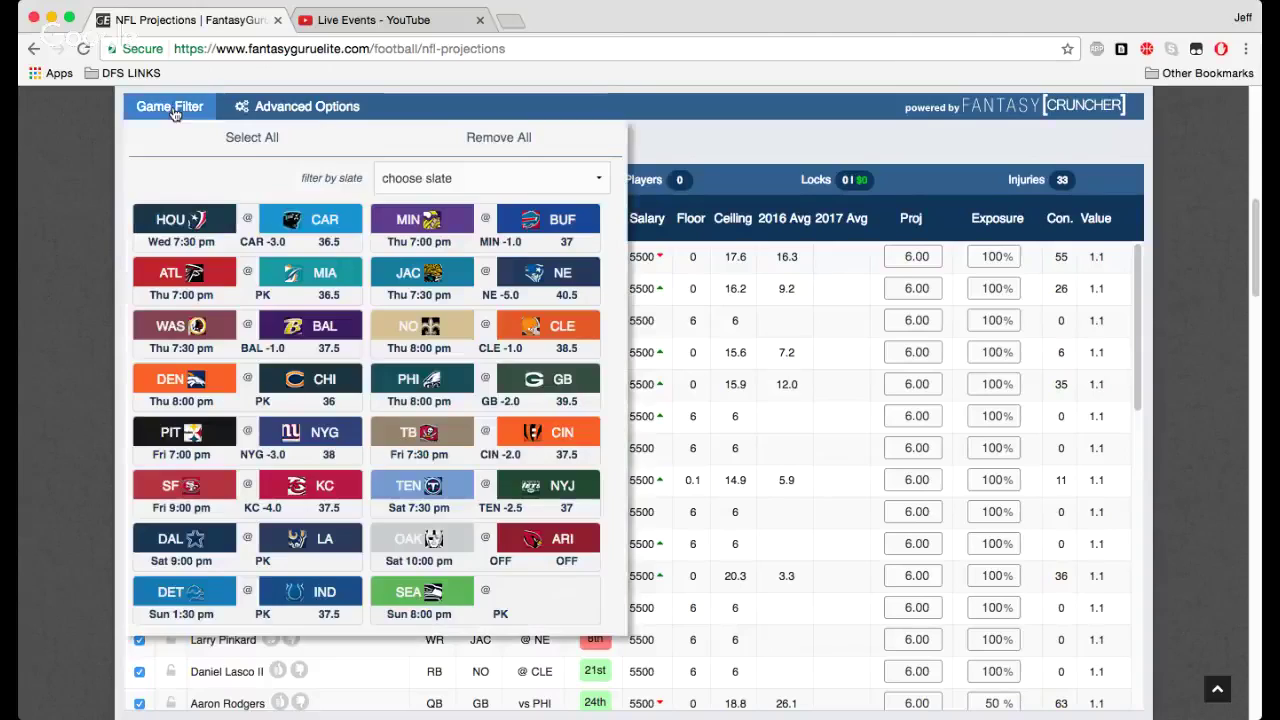
click(425, 181)
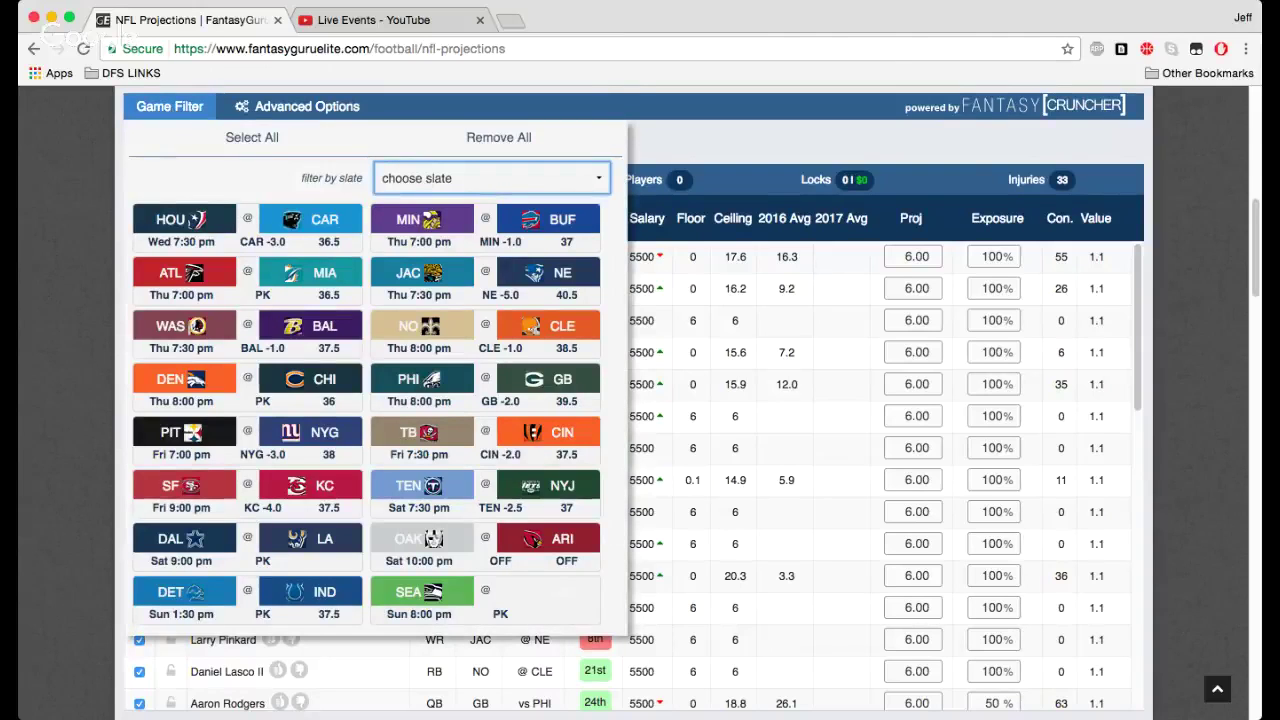
click(425, 196)
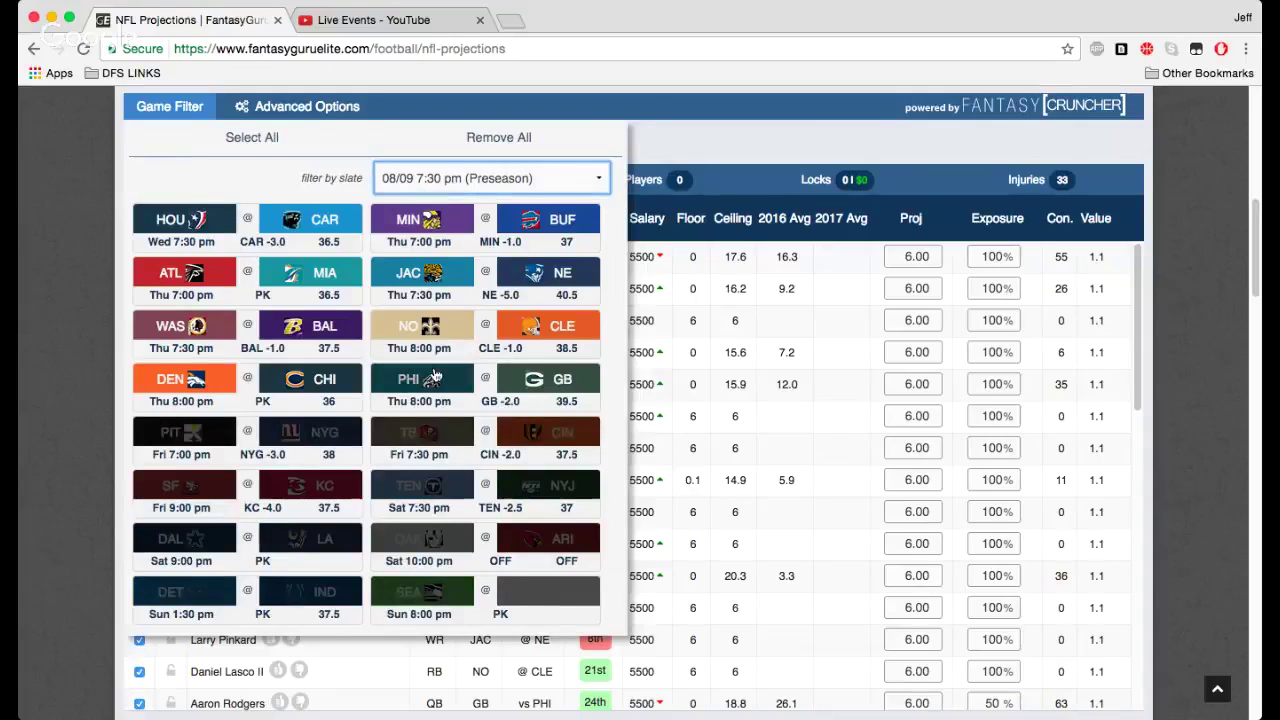
click(520, 322)
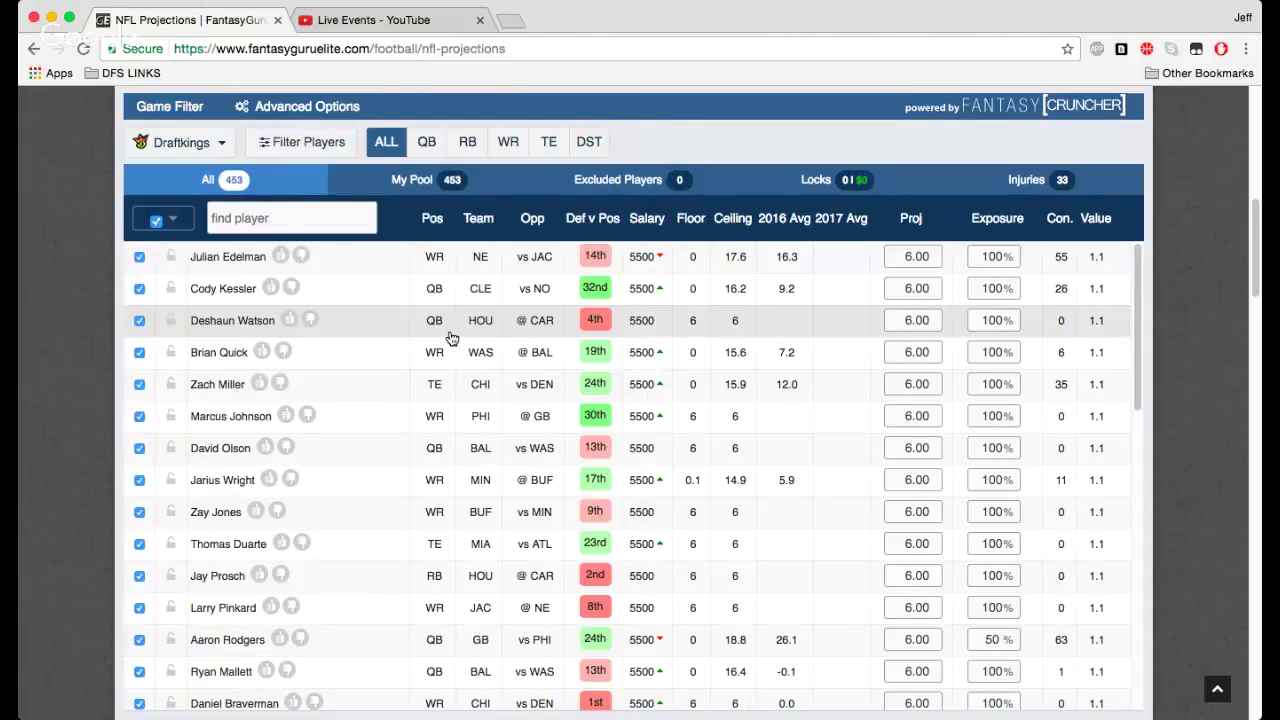
click(169, 106)
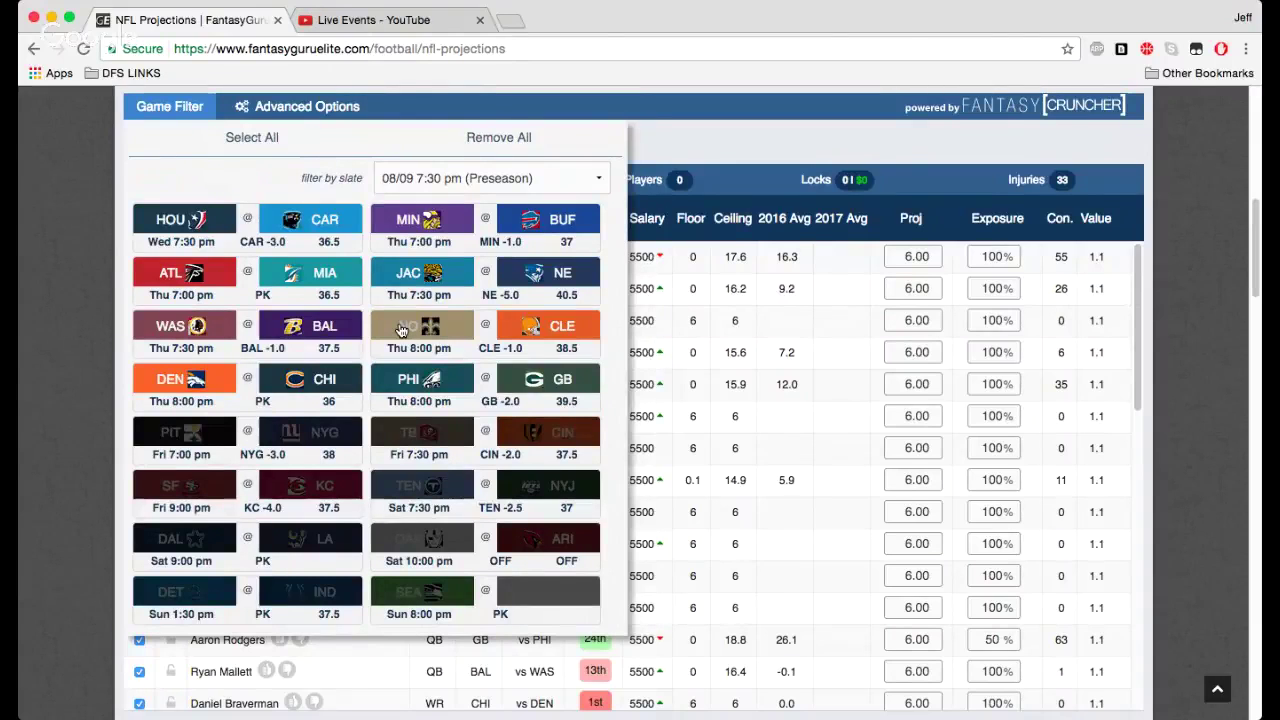
click(634, 149)
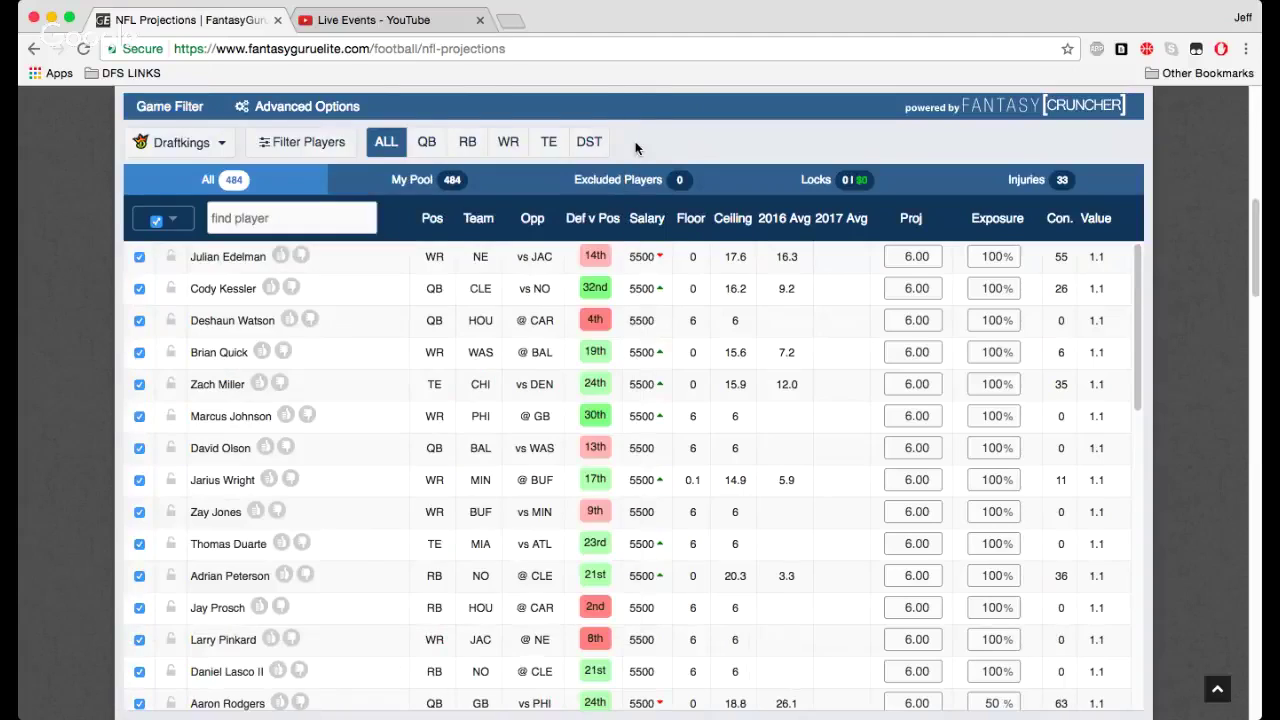
click(214, 144)
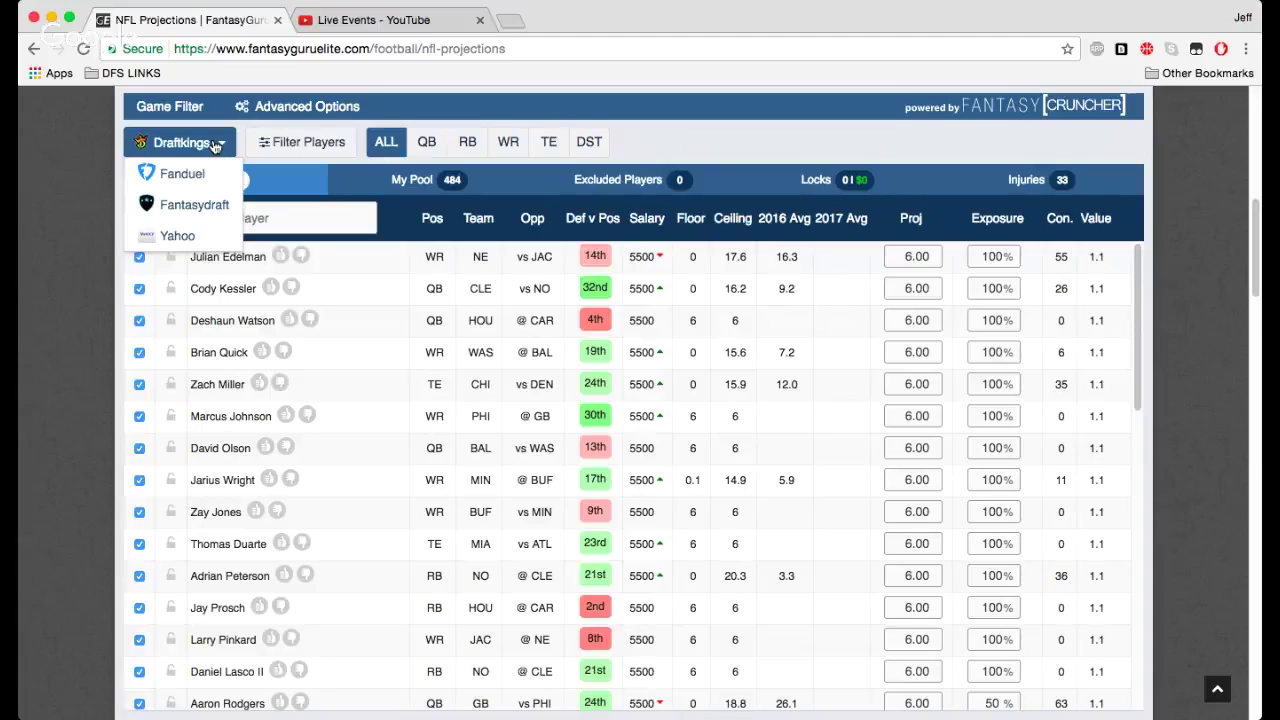
click(87, 217)
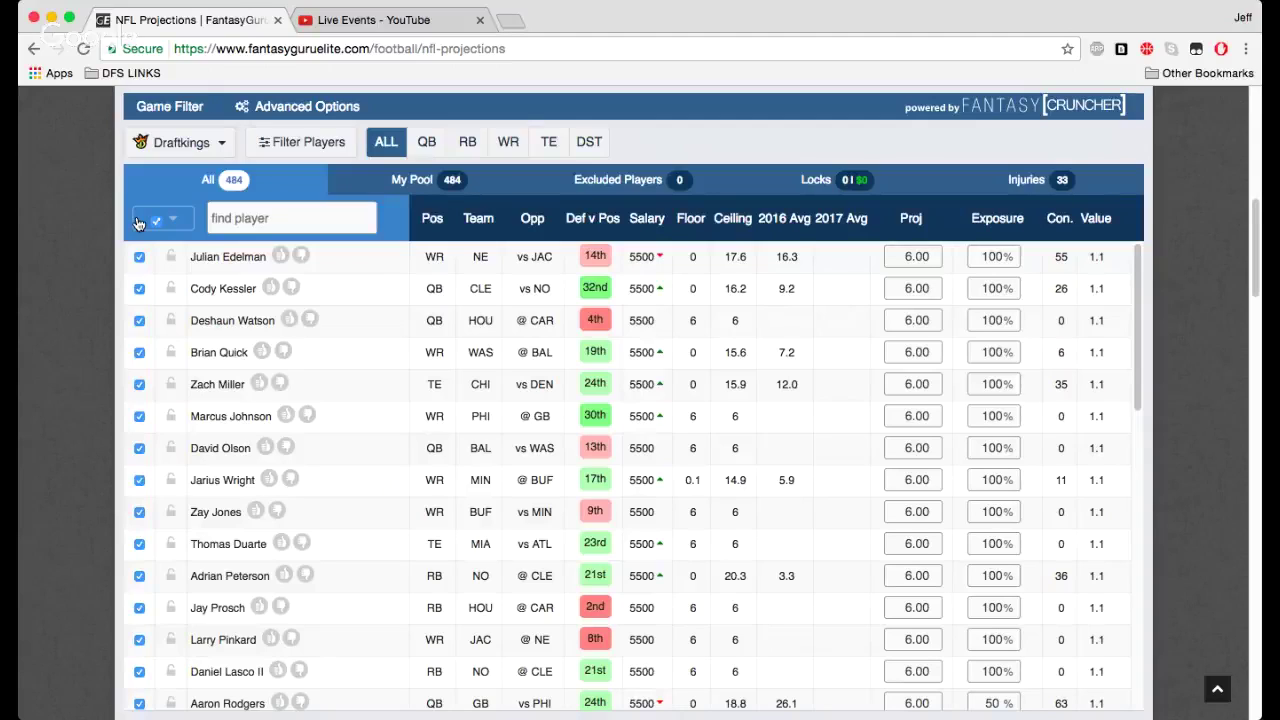
click(143, 357)
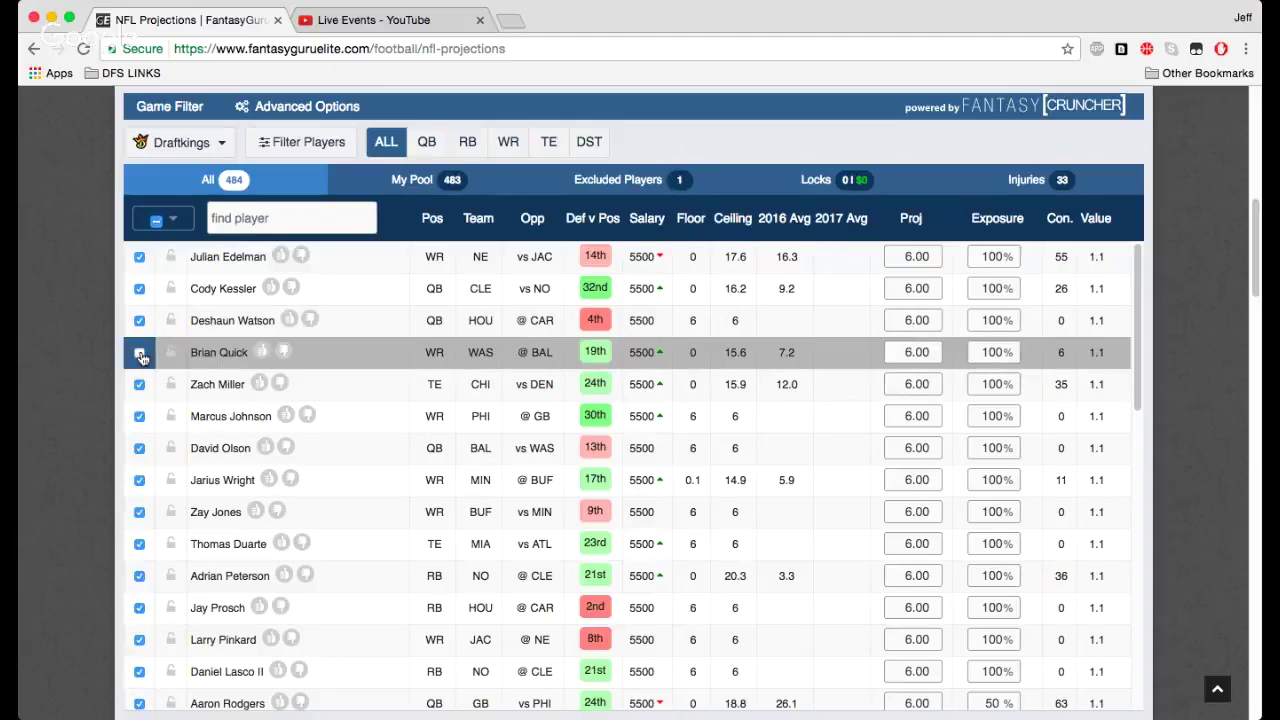
click(142, 358)
Set the lineup count to 1 and calculate, yielding a 54.00-point, $49,500 lineup.
scroll(29, 357, down, 3)
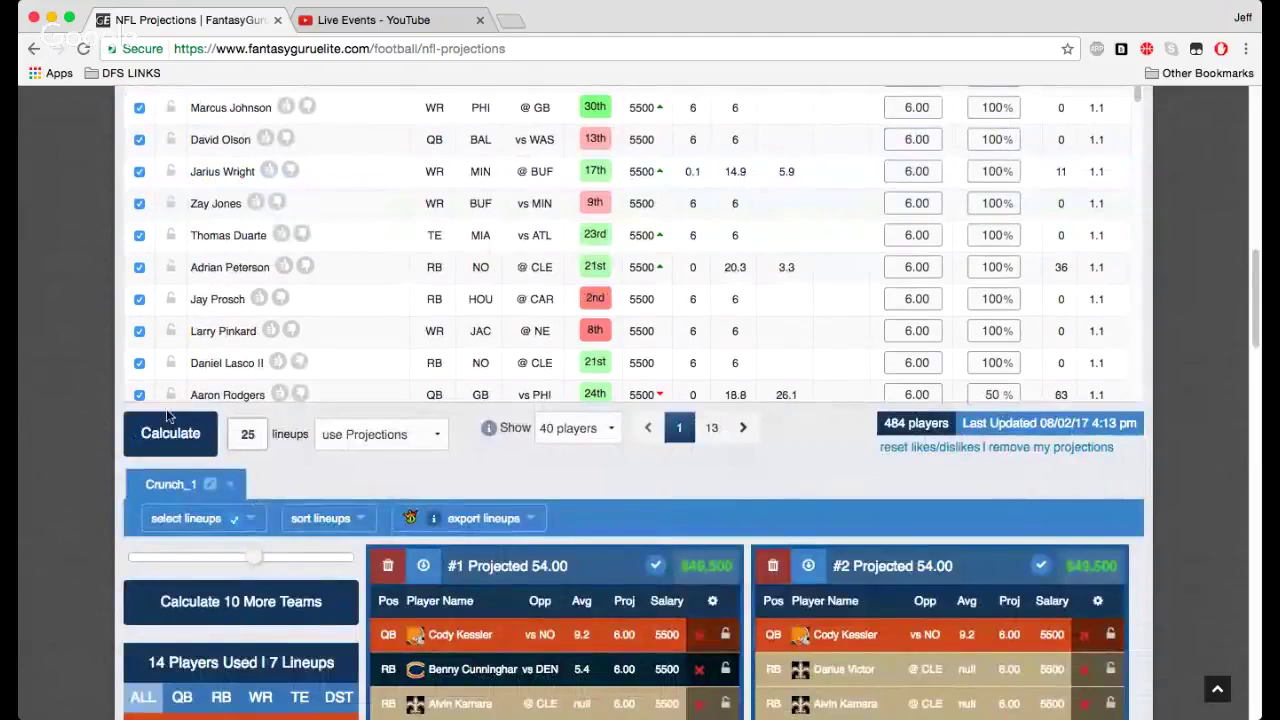
double_click(253, 439)
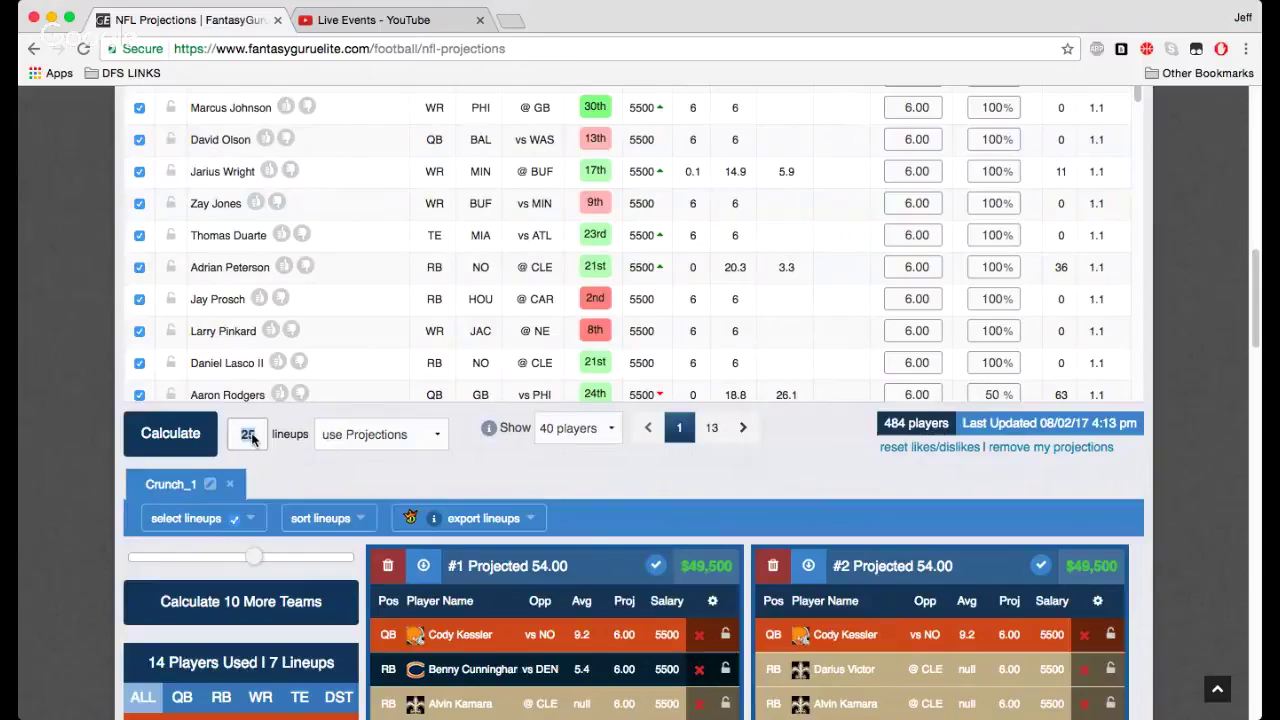
text(1)
click(160, 436)
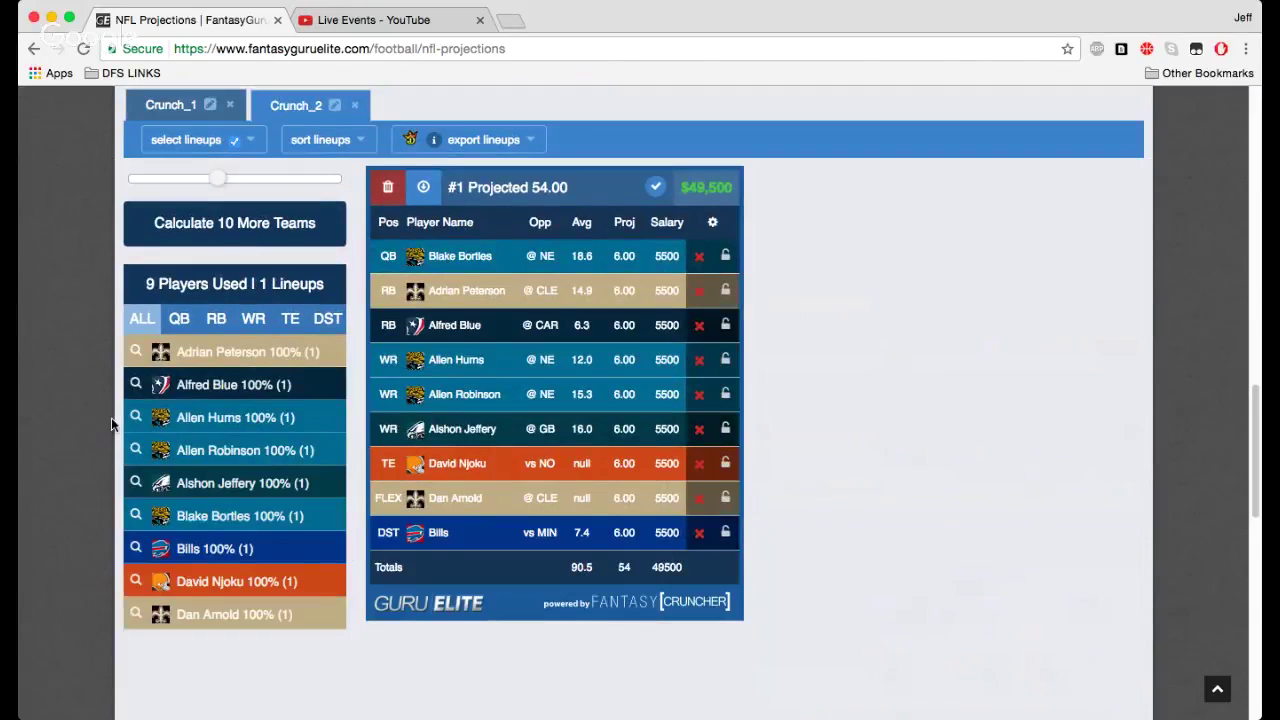
scroll(65, 362, up, 6)
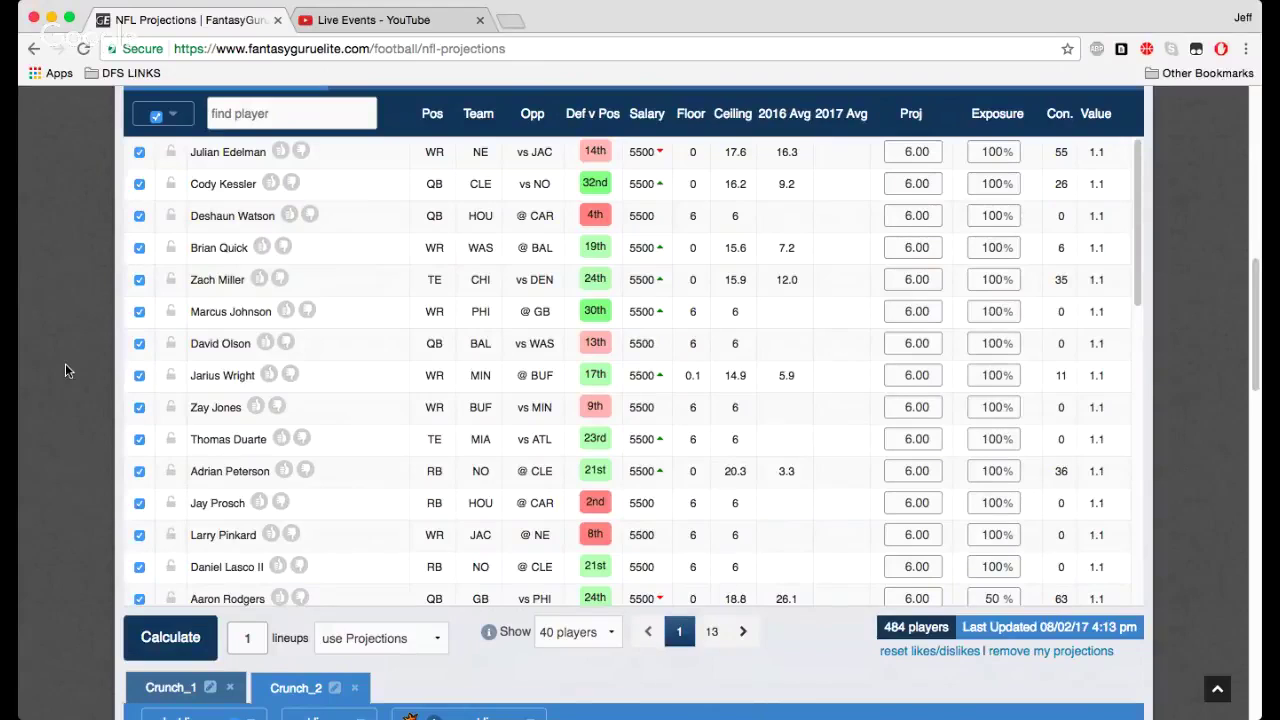
scroll(77, 365, down, 3)
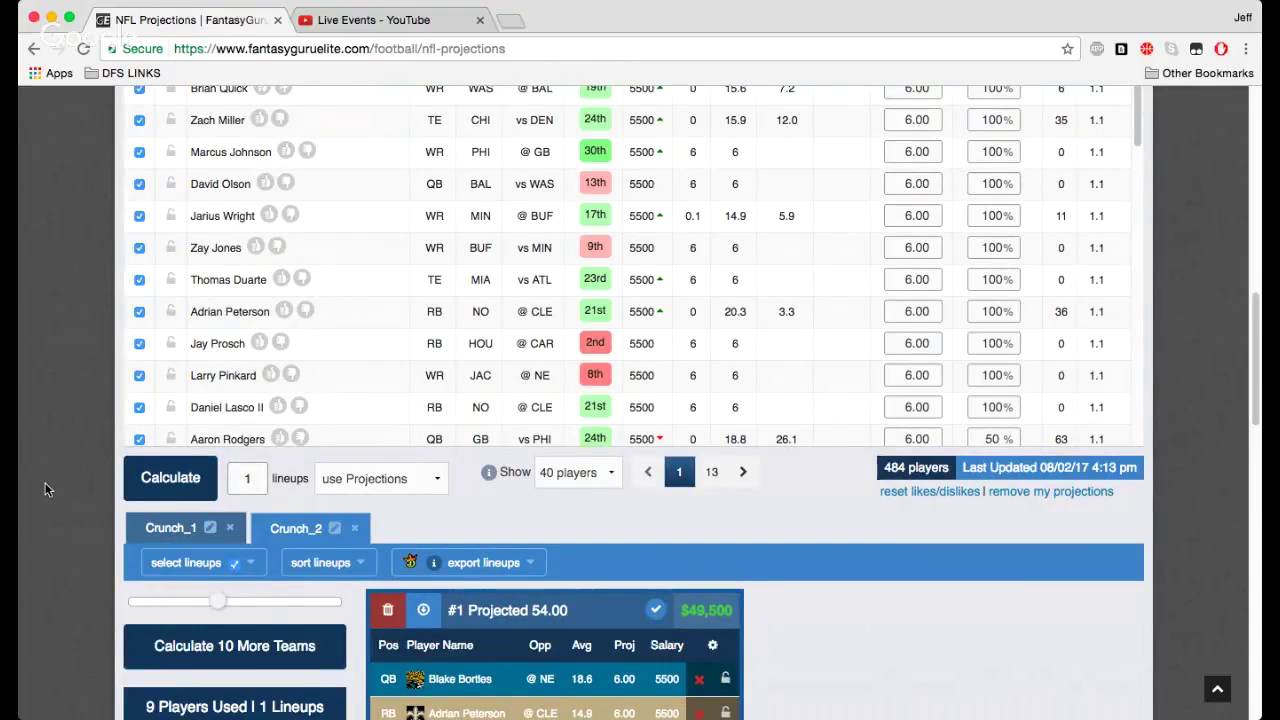
scroll(61, 482, down, 1)
click(213, 500)
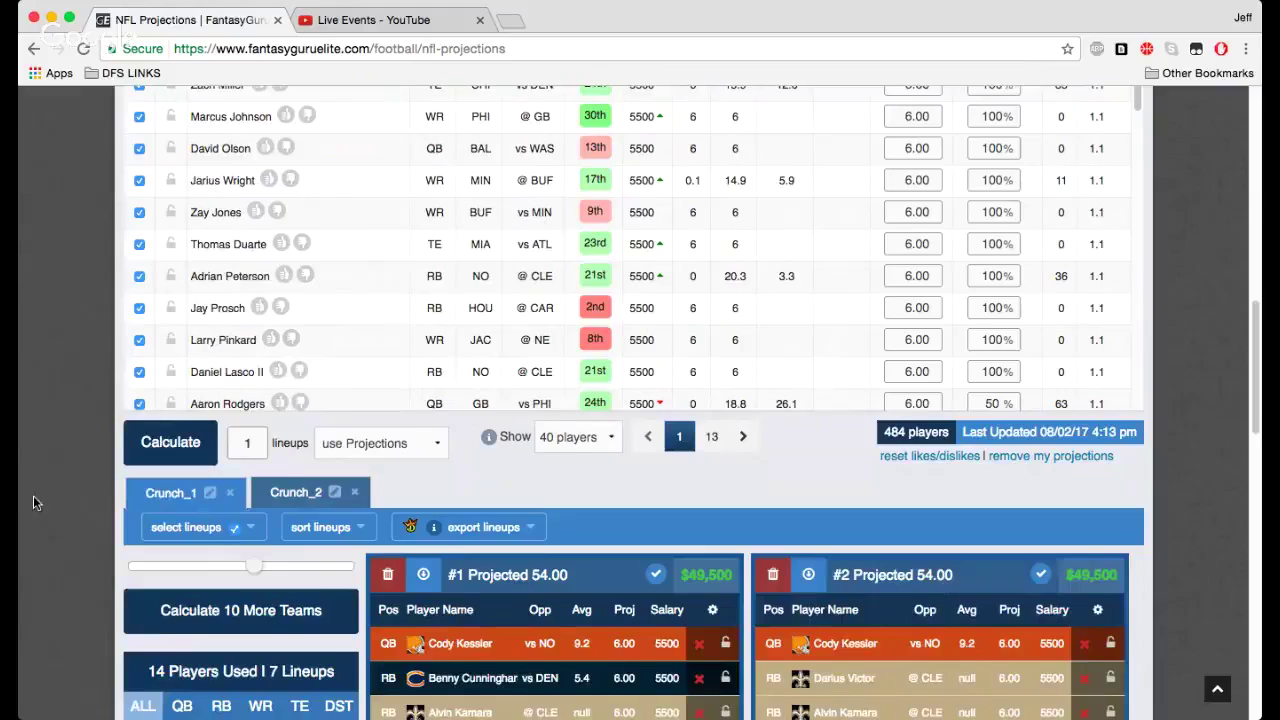
scroll(213, 454, down, 3)
click(296, 375)
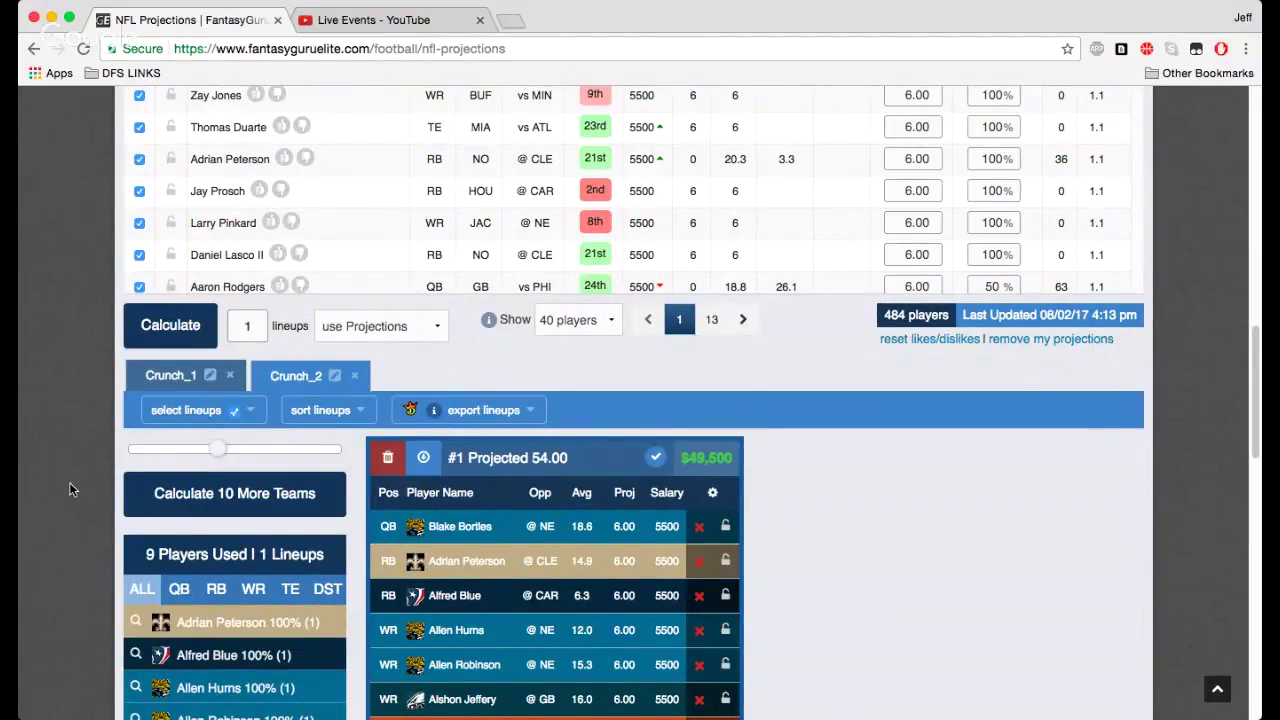
scroll(69, 489, up, 2)
scroll(69, 489, up, 5)
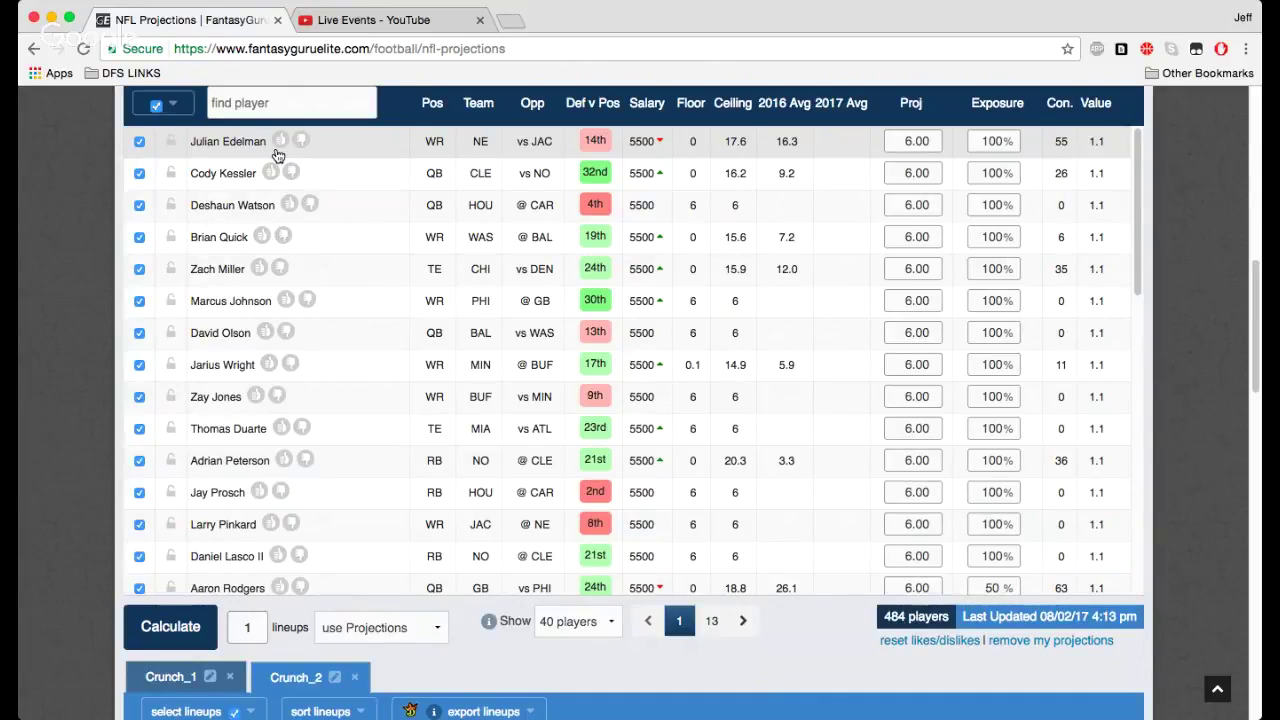
Like the NE wide receiver and set his projection to 13.
click(281, 141)
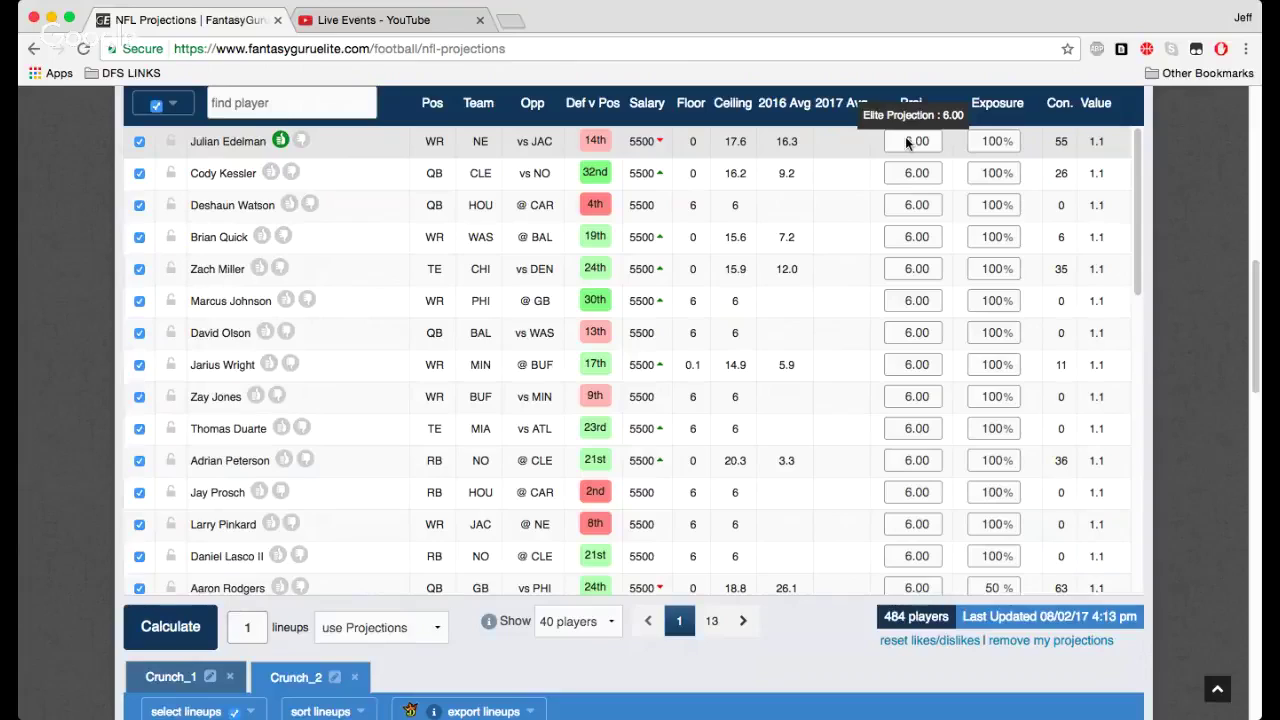
click(906, 143)
click(1164, 335)
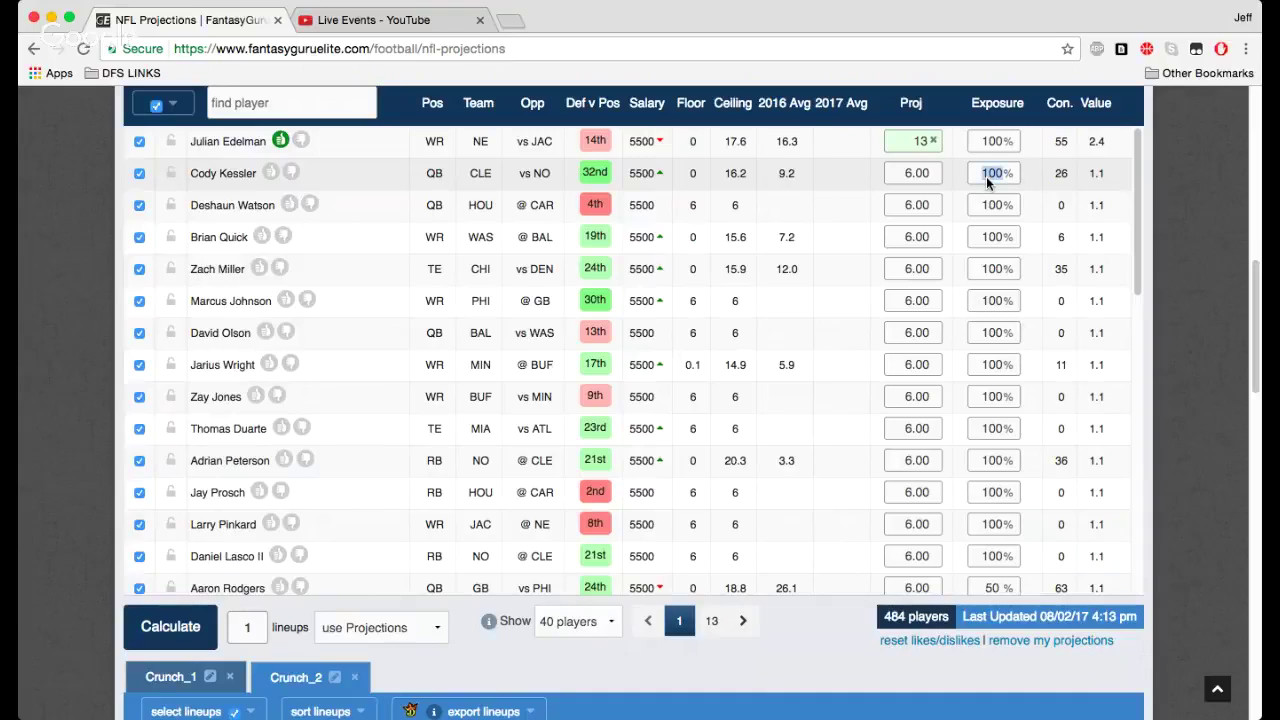
Cap the CLE quarterback's exposure at 50%.
text(50)
click(1157, 297)
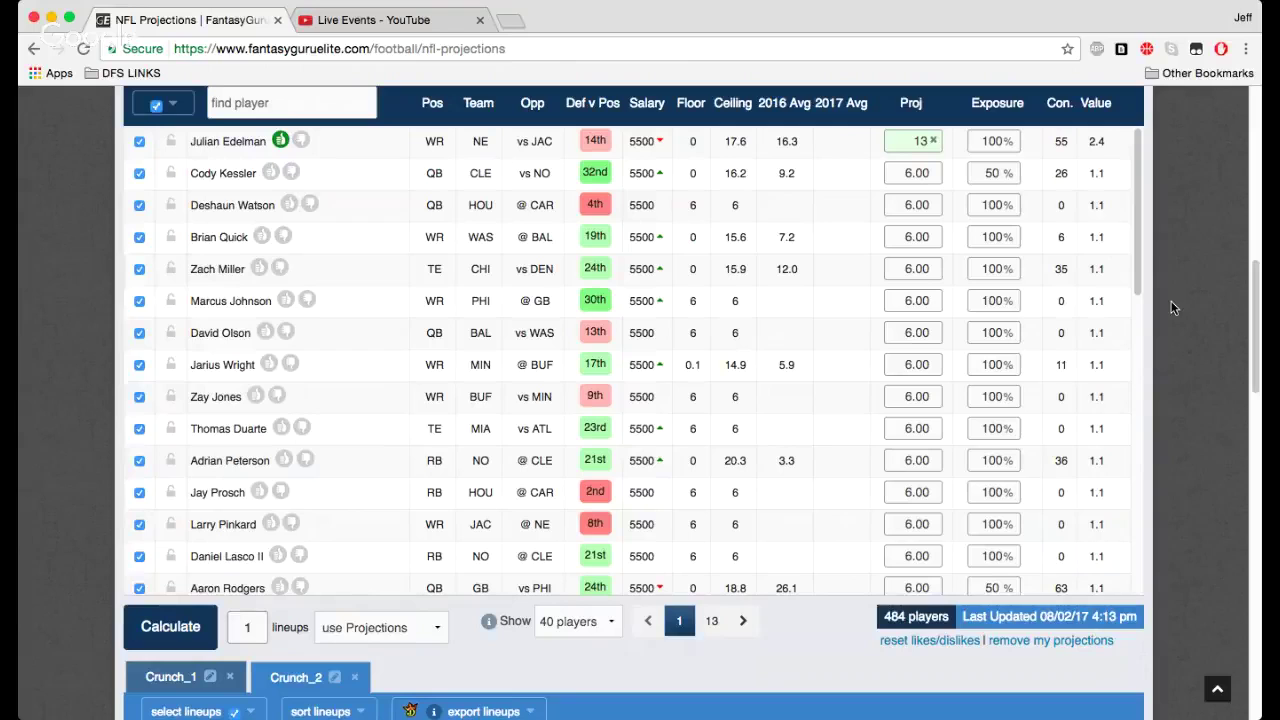
scroll(45, 316, up, 4)
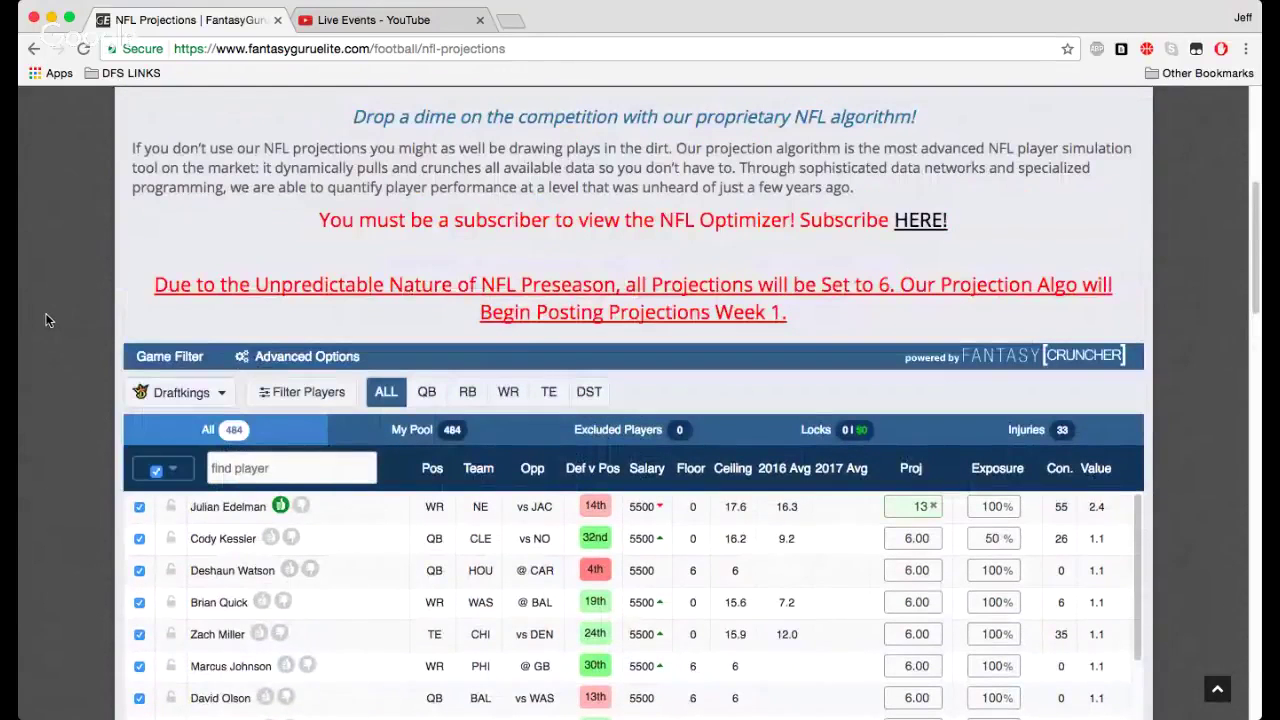
In Advanced Options' General settings, set Unique Players to 3 unique players.
click(254, 355)
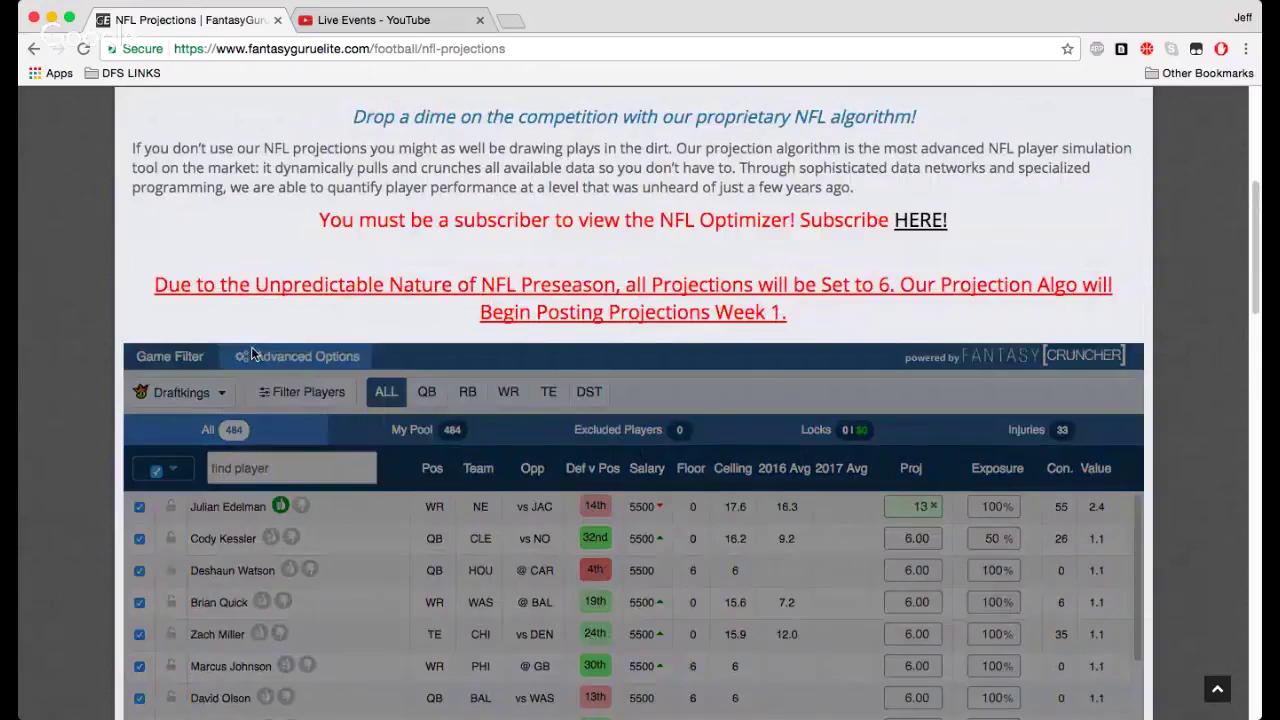
scroll(105, 398, down, 1)
scroll(105, 392, down, 2)
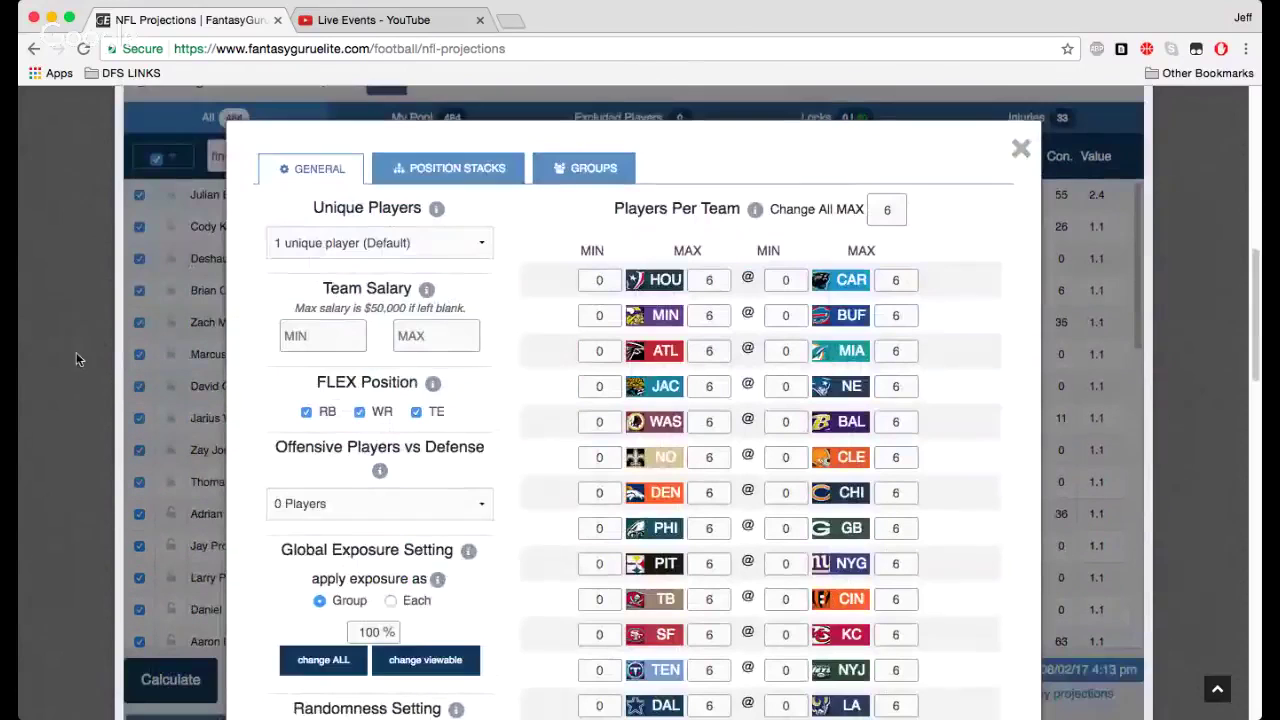
click(331, 246)
key(Down)
key(Down)
key(Return)
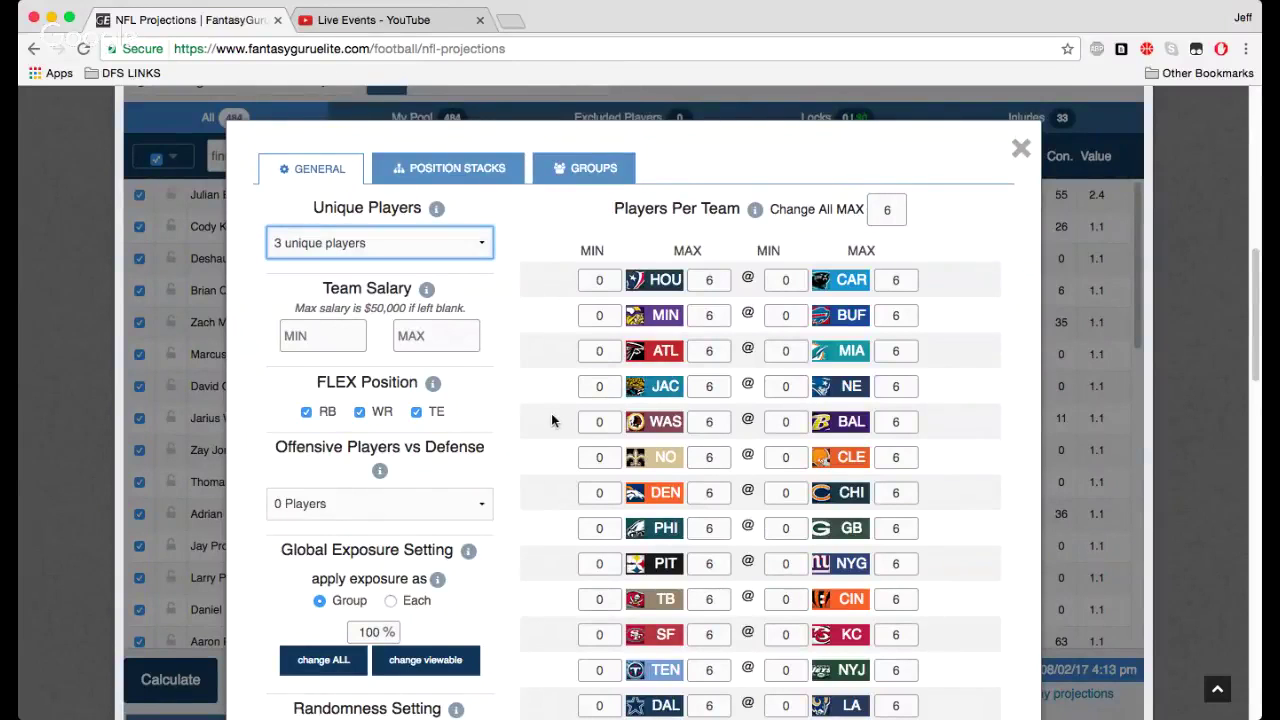
key(Up)
key(Up)
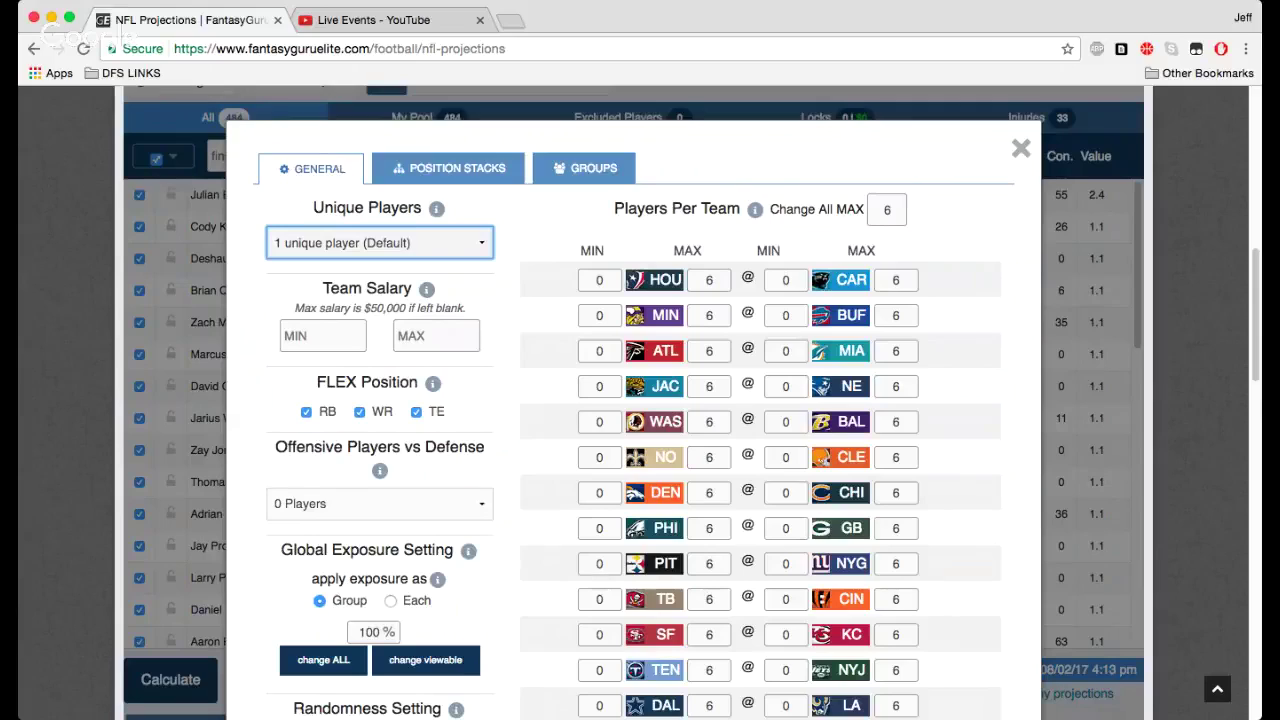
key(Down)
key(Down)
key(Return)
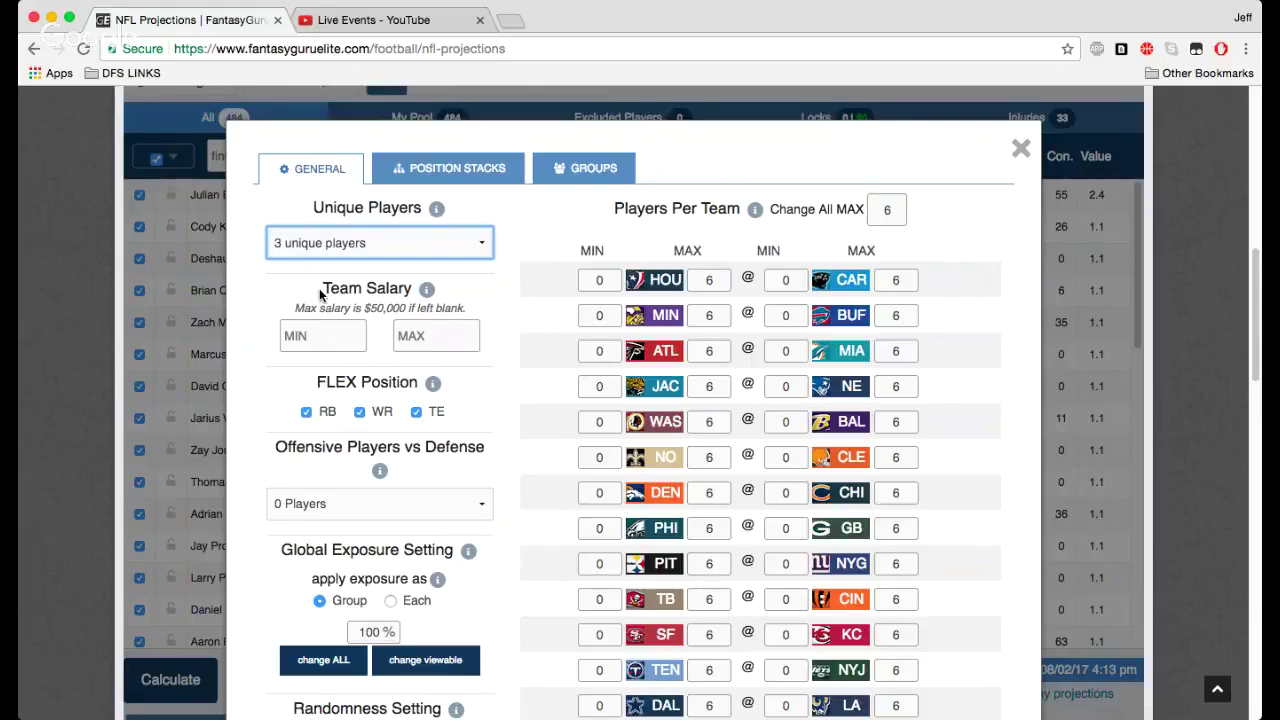
scroll(284, 350, down, 1)
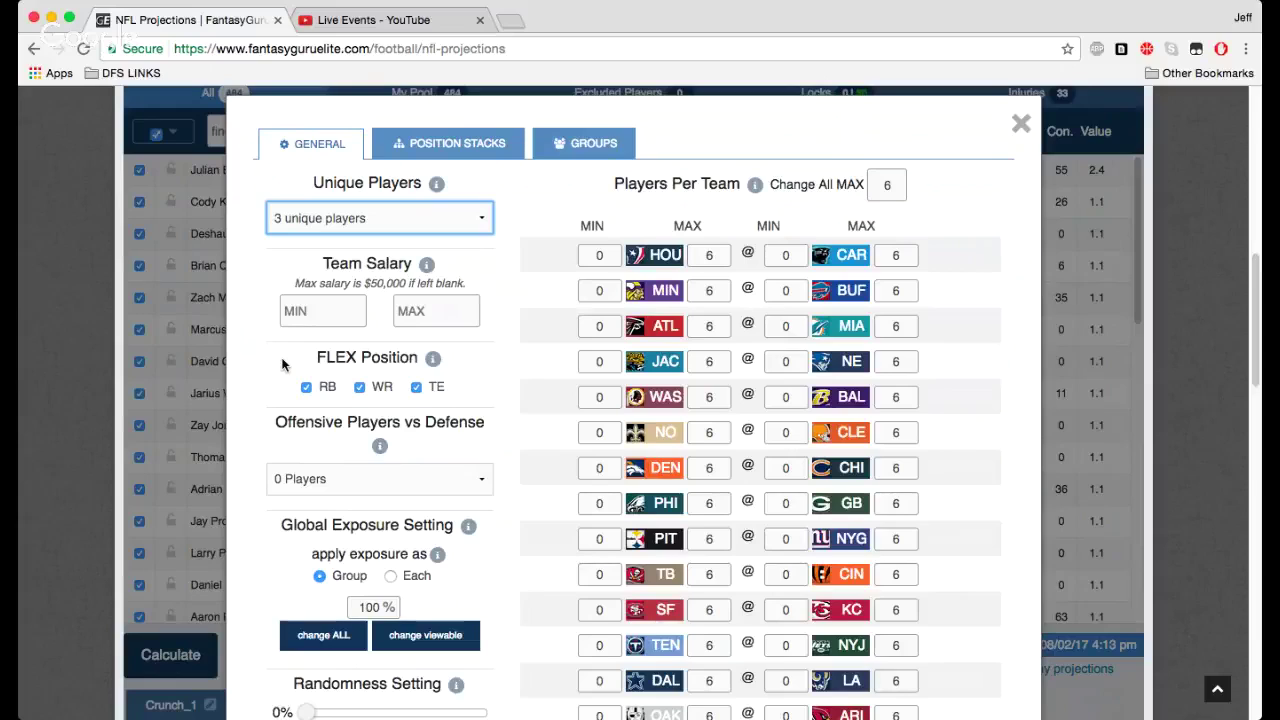
Uncheck RB and WR under FLEX Position, leaving TE as the only FLEX option.
click(415, 390)
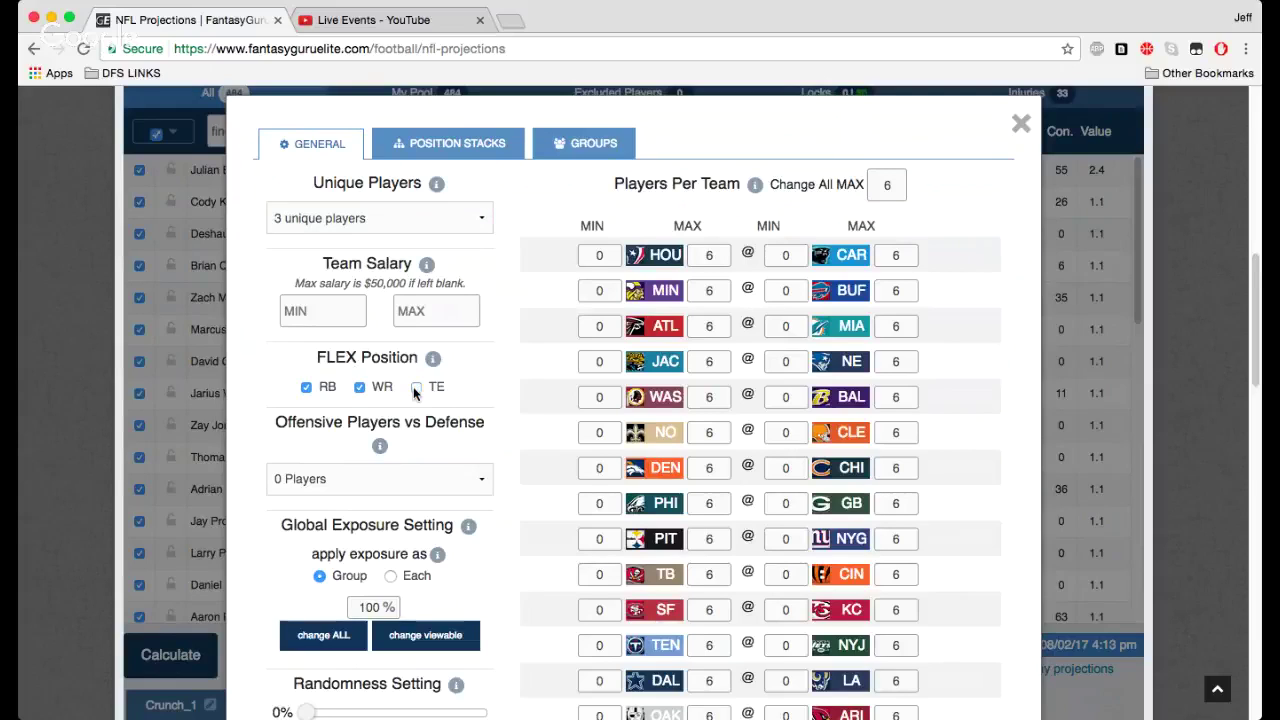
click(416, 388)
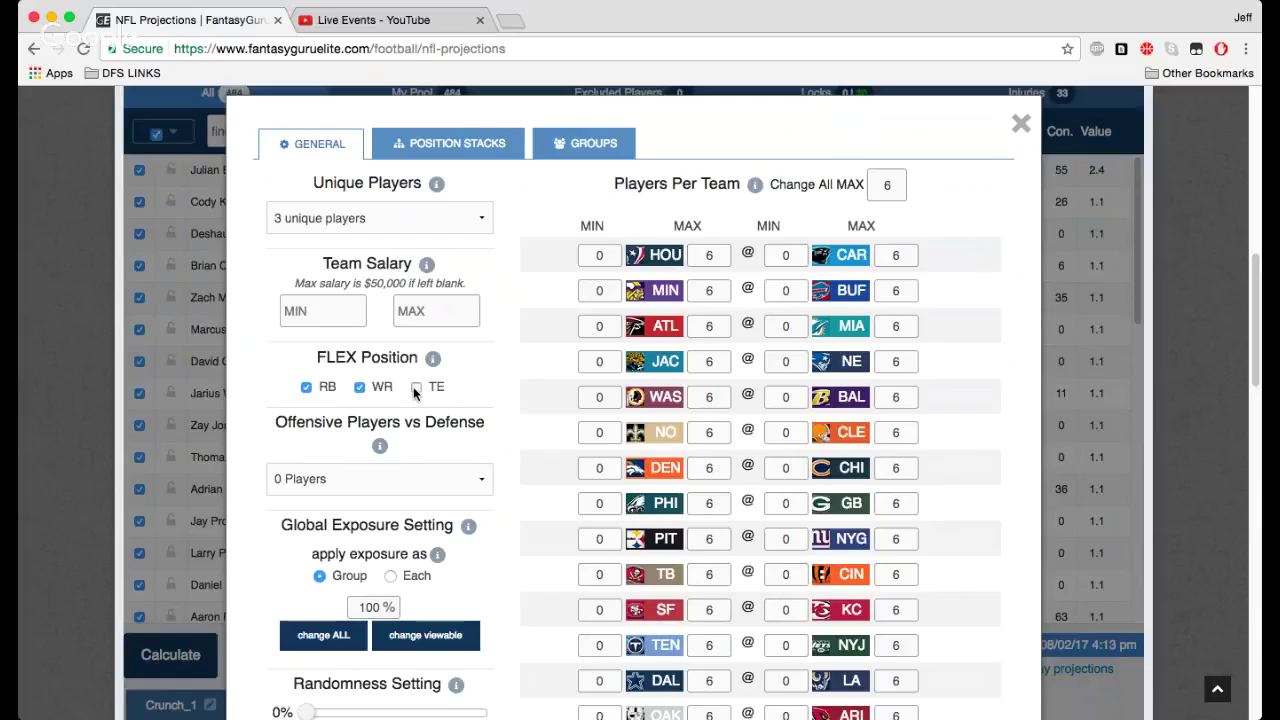
click(359, 388)
click(307, 388)
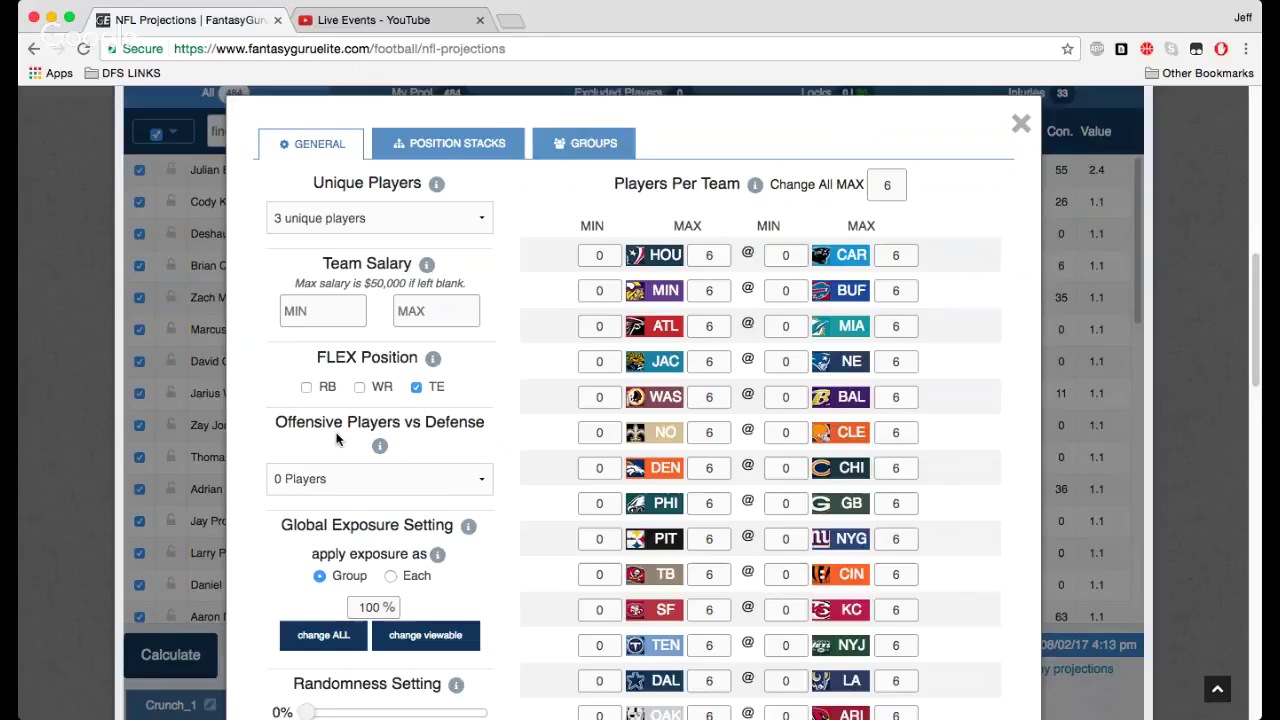
scroll(336, 438, down, 2)
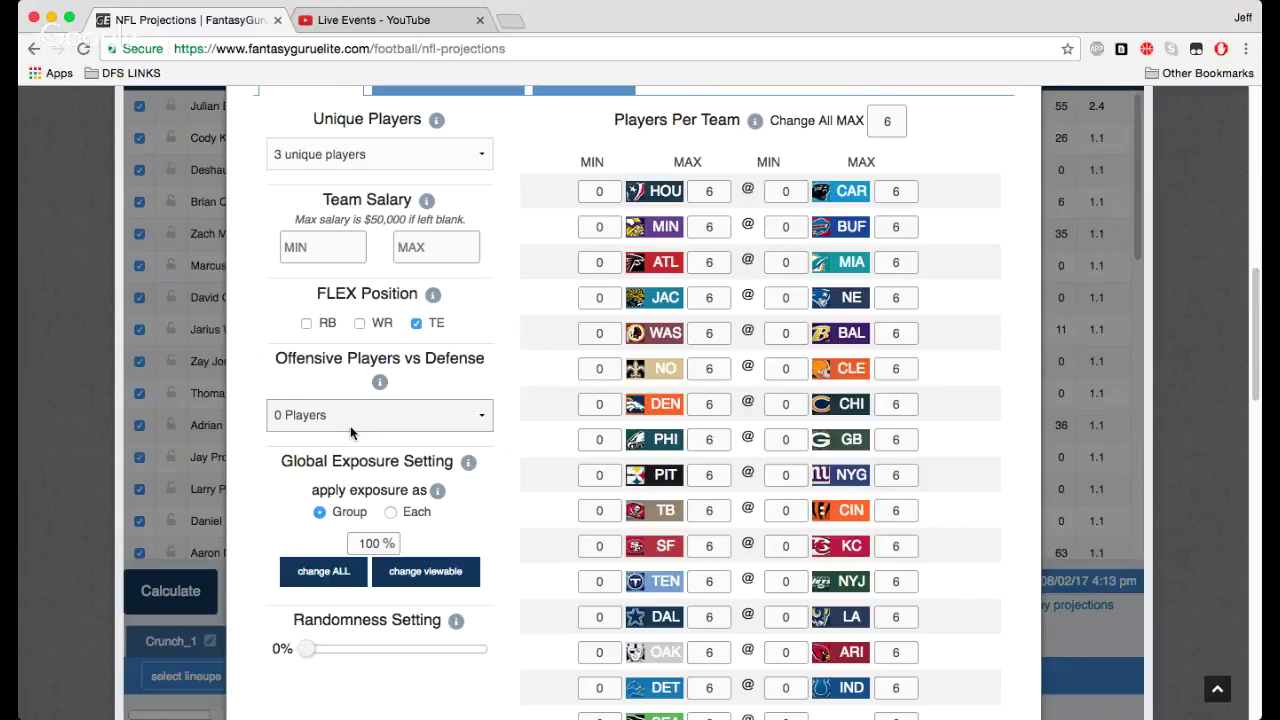
Change the Global Exposure from 100% to 30%.
scroll(350, 432, down, 1)
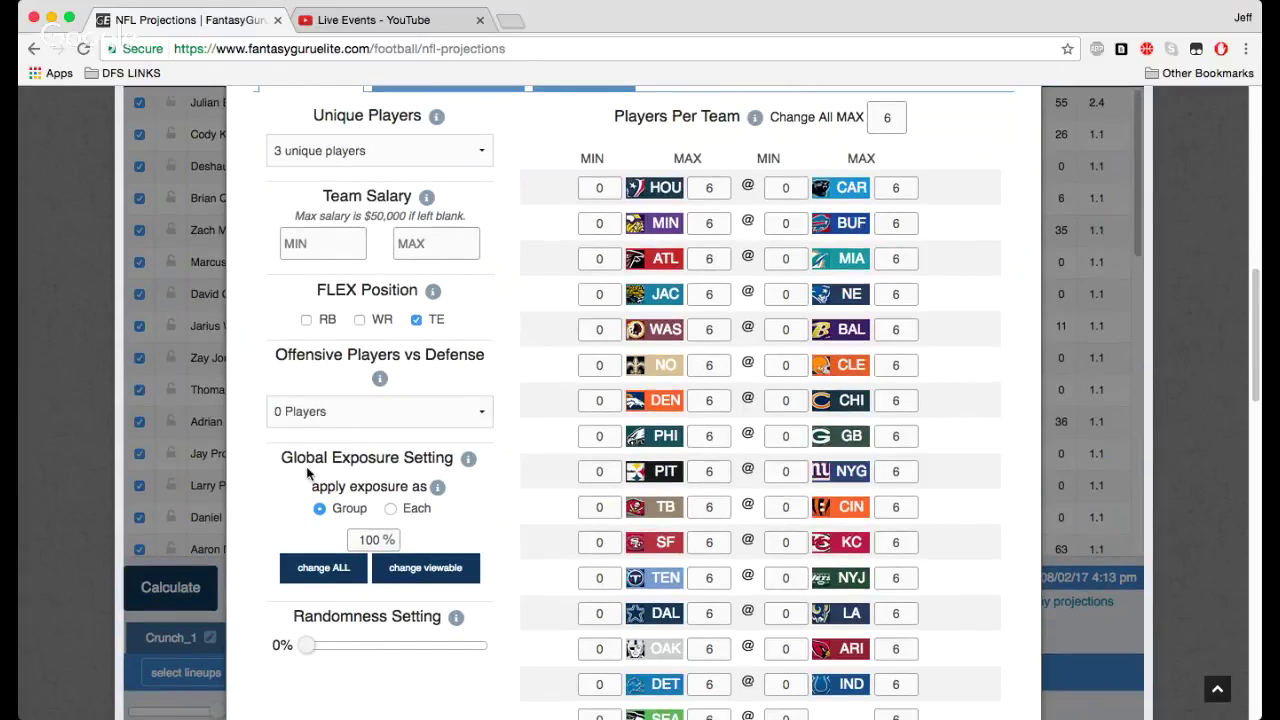
double_click(357, 544)
text(30)
Return the Randomness slider to 0% after trying higher values.
scroll(238, 524, down, 1)
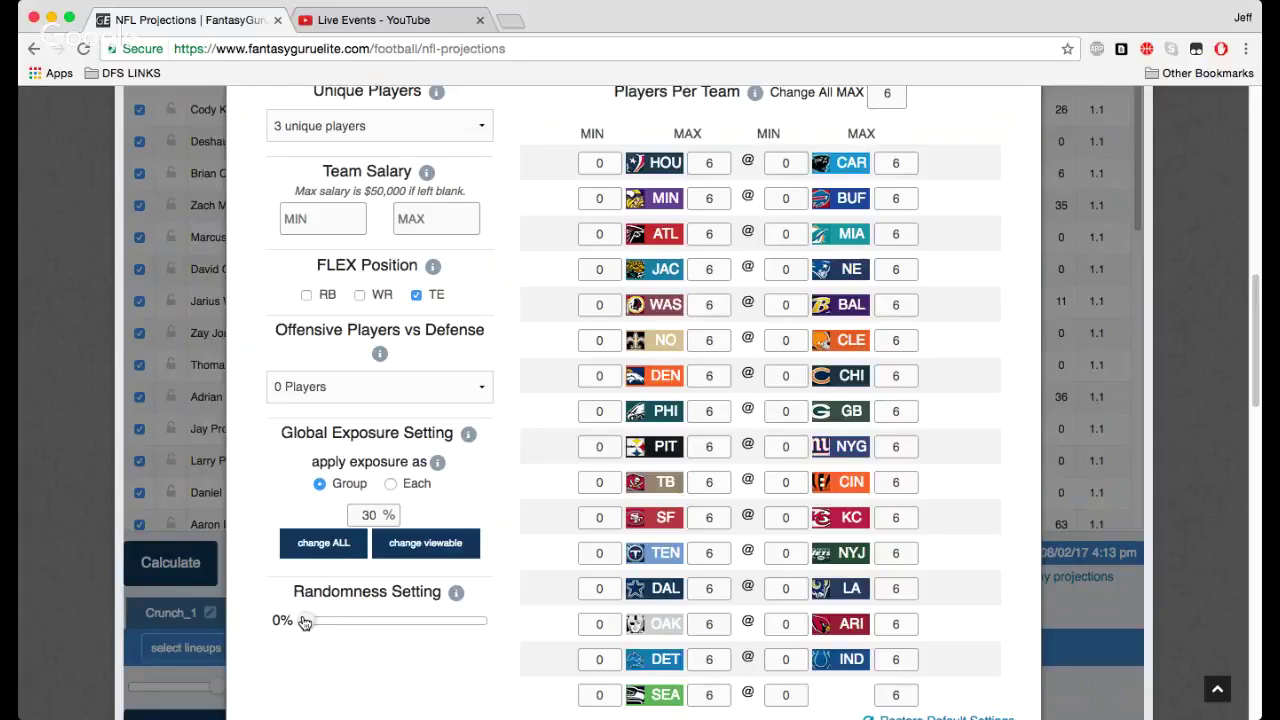
drag(305, 622, 328, 623)
click(333, 622)
key(Left)
drag(333, 626, 305, 628)
scroll(557, 498, up, 1)
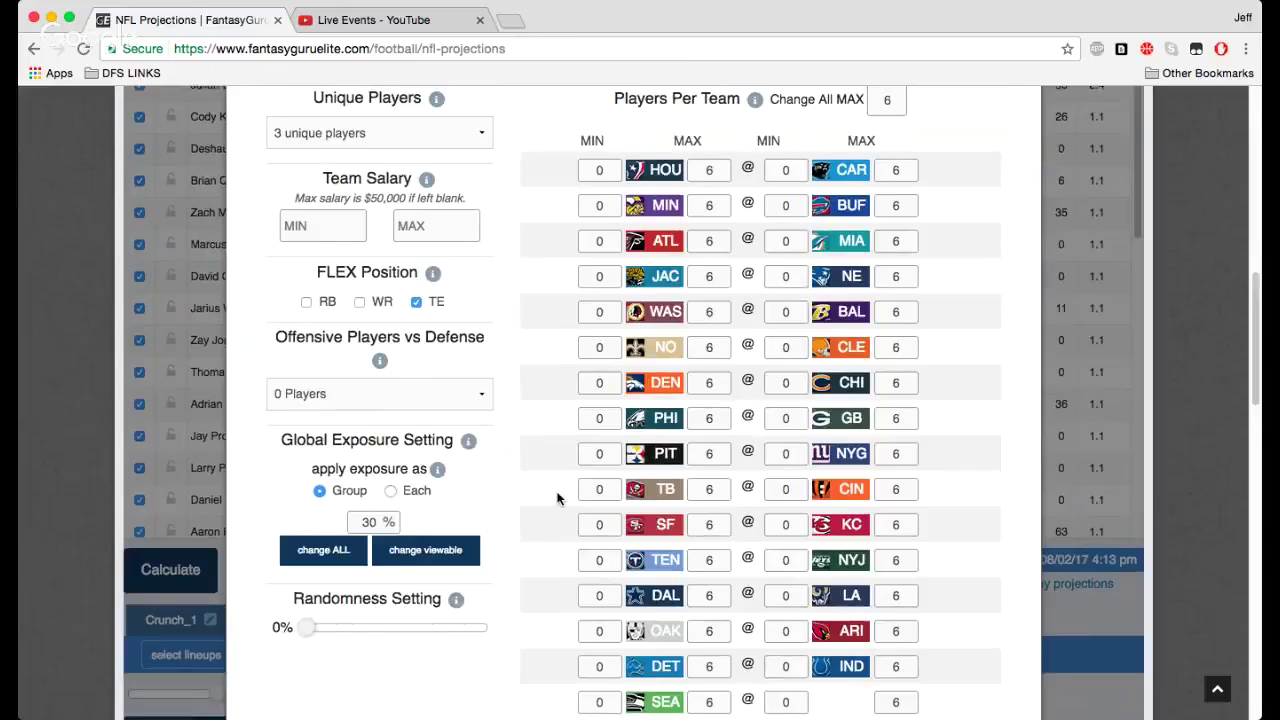
scroll(557, 498, up, 1)
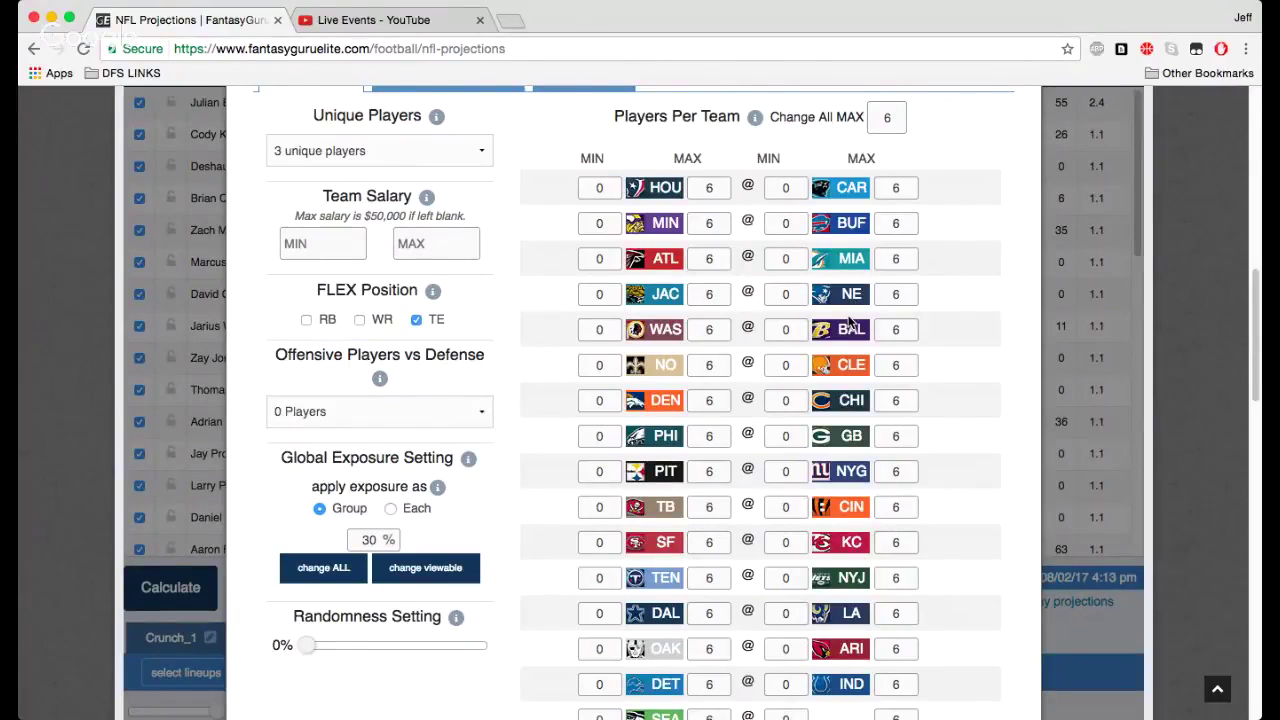
scroll(849, 321, down, 4)
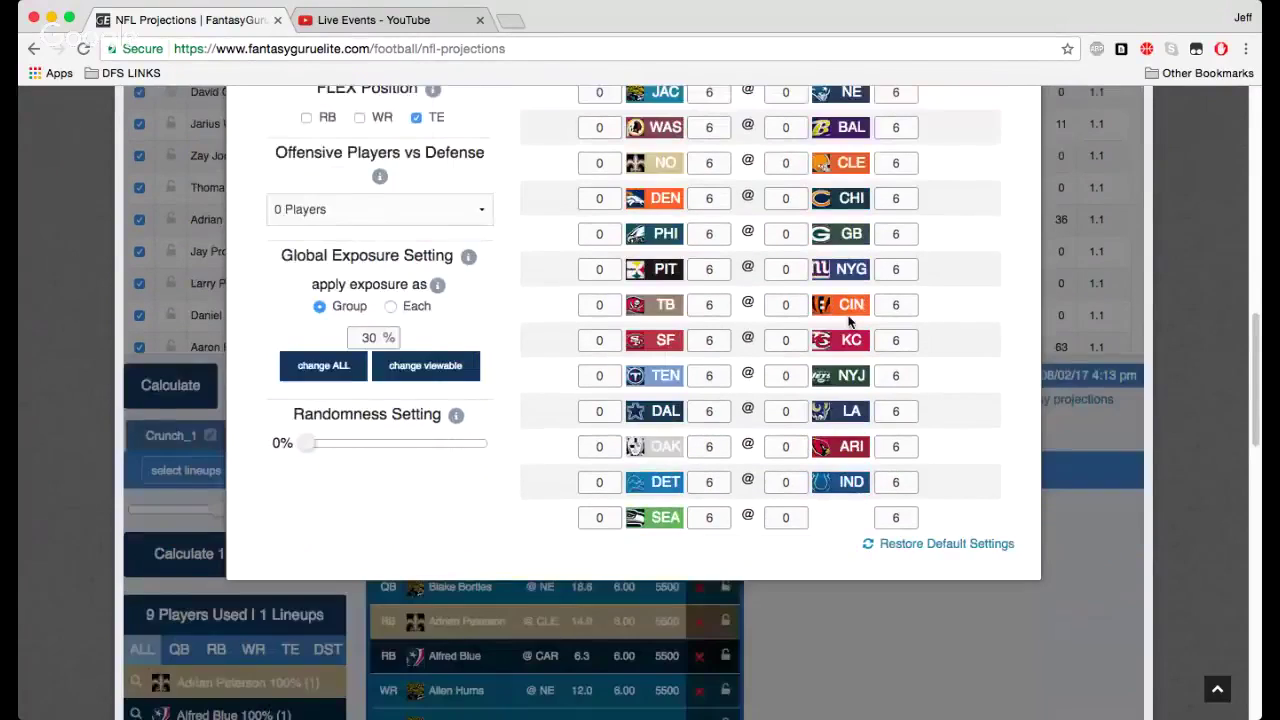
scroll(848, 318, up, 3)
scroll(849, 318, up, 2)
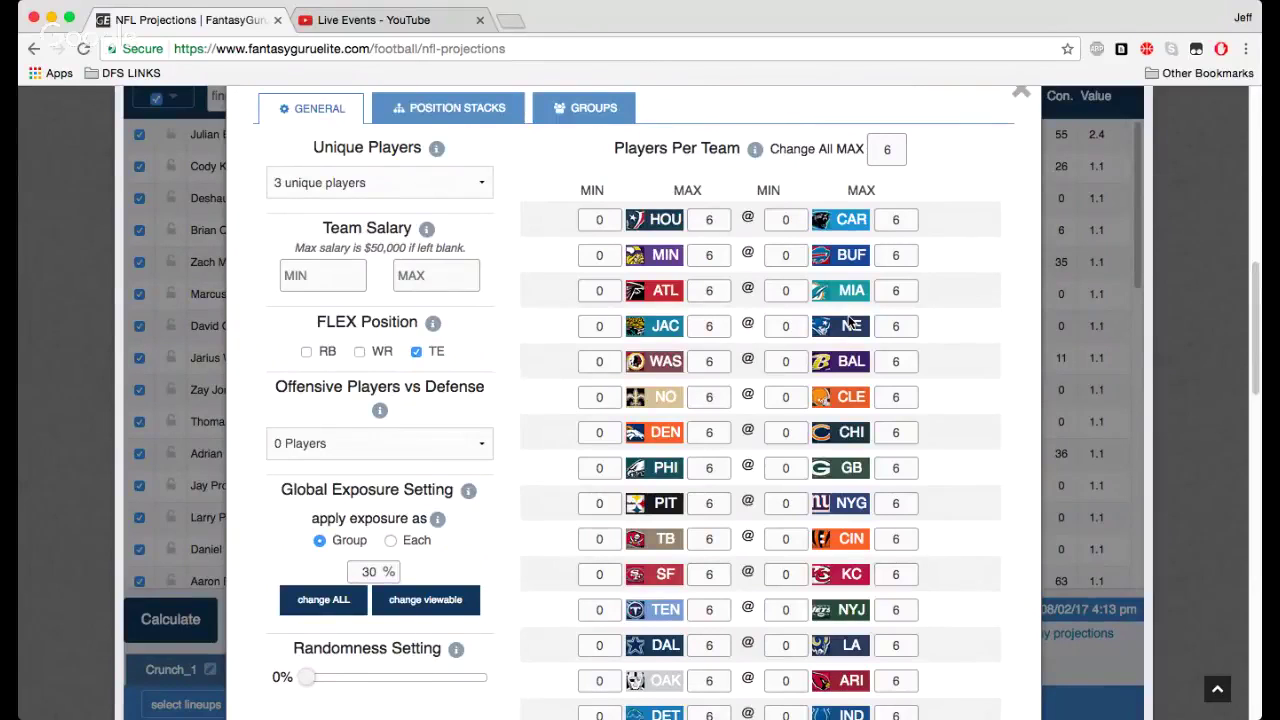
Add a QB stack with at least 1 same-team WR, then set the team choice to opposing.
click(493, 120)
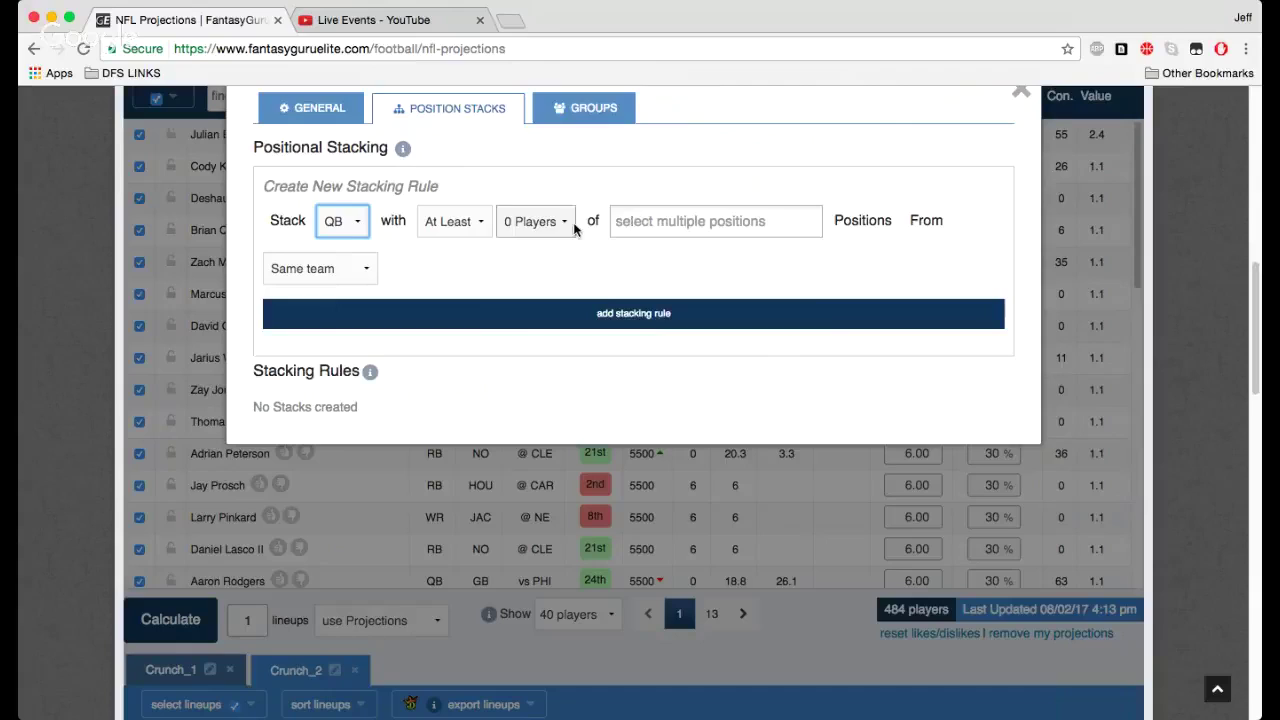
click(651, 226)
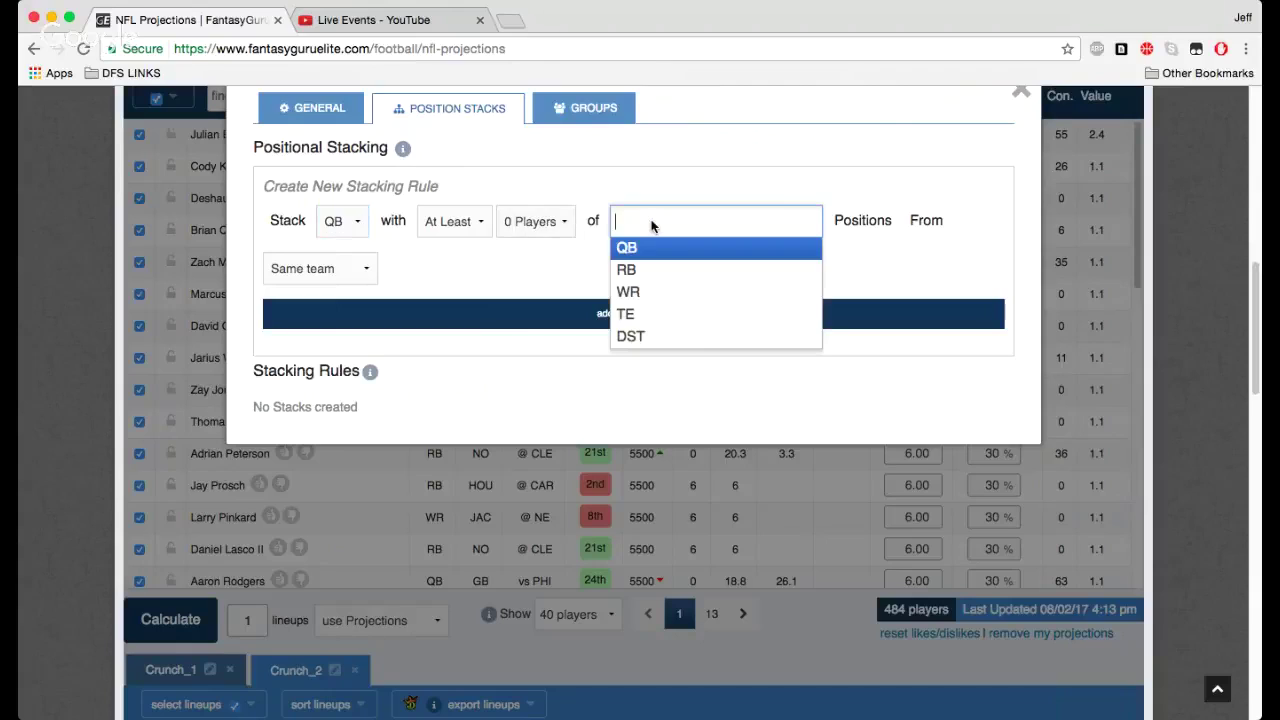
click(660, 290)
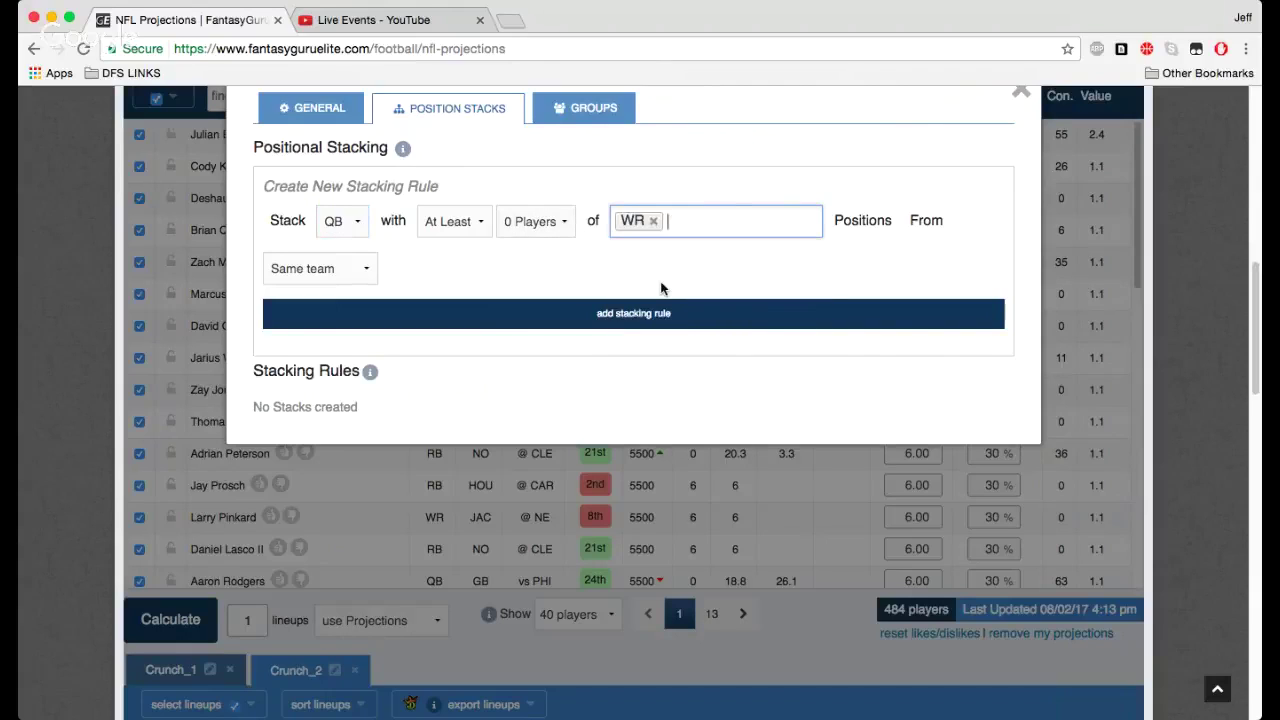
click(553, 230)
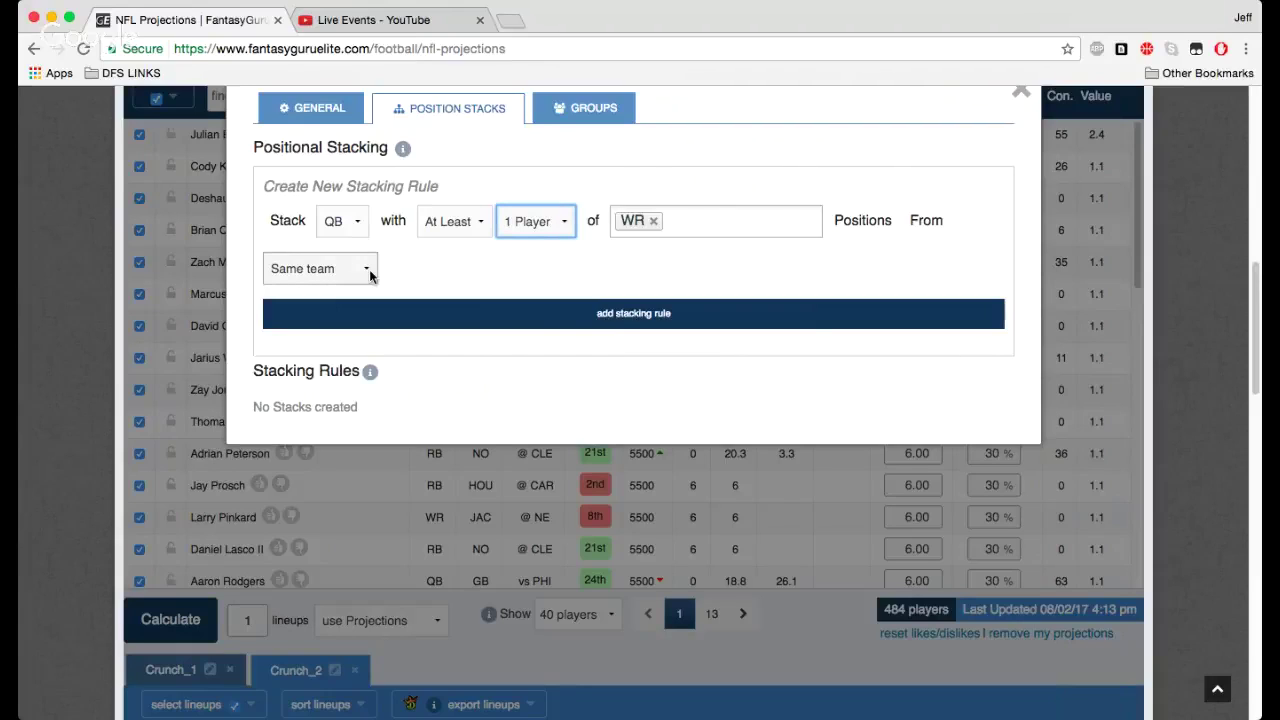
click(585, 314)
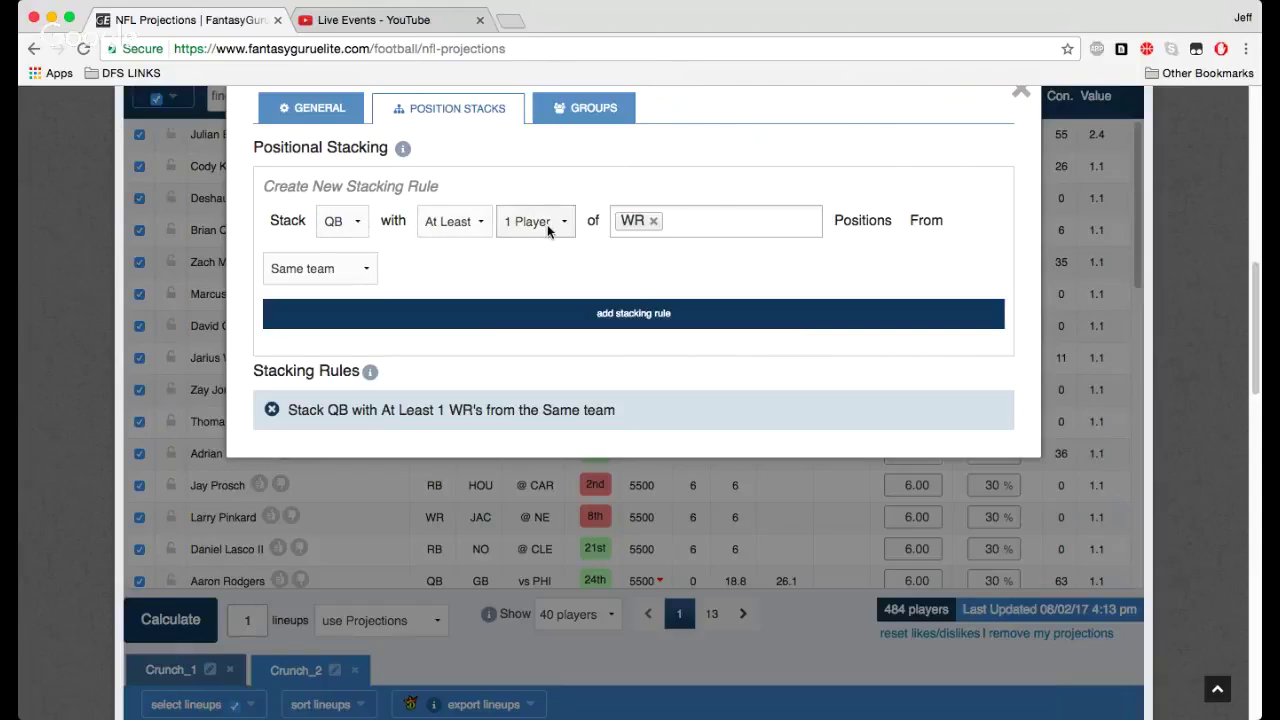
click(268, 270)
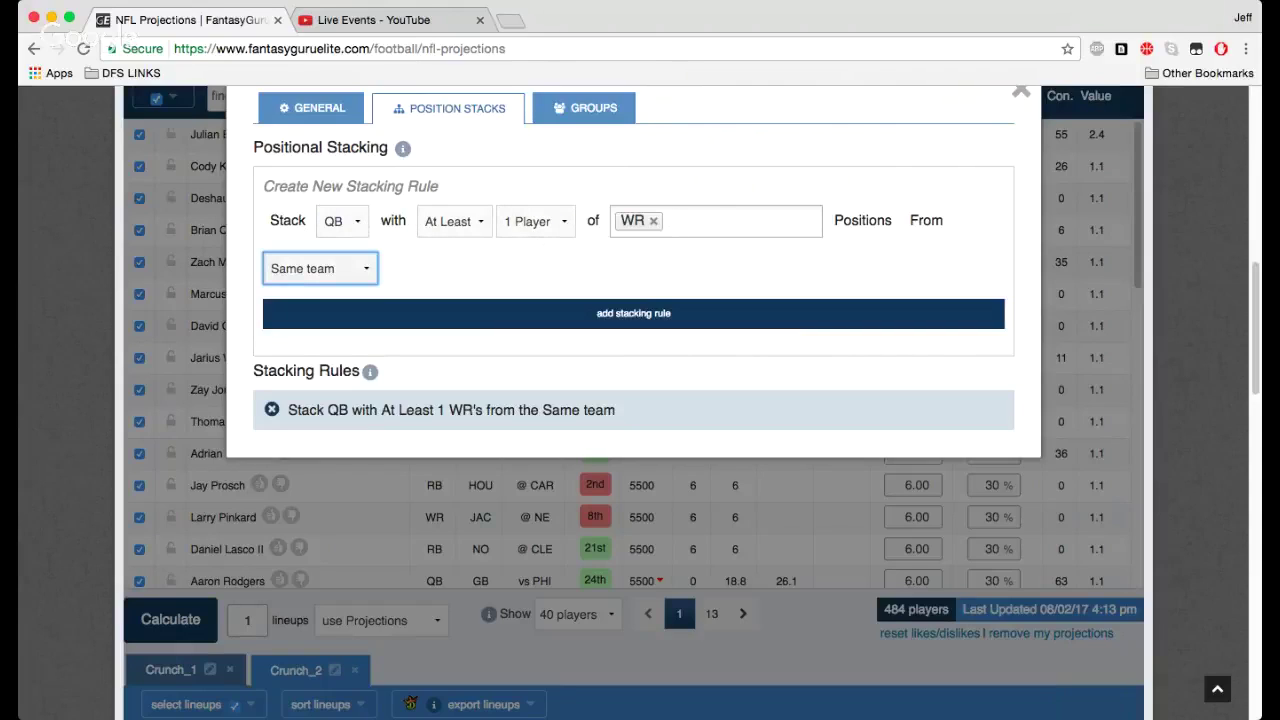
click(310, 290)
Save the opposing-team WR rule, delete the old same-team rule, and reselect Same team.
click(425, 316)
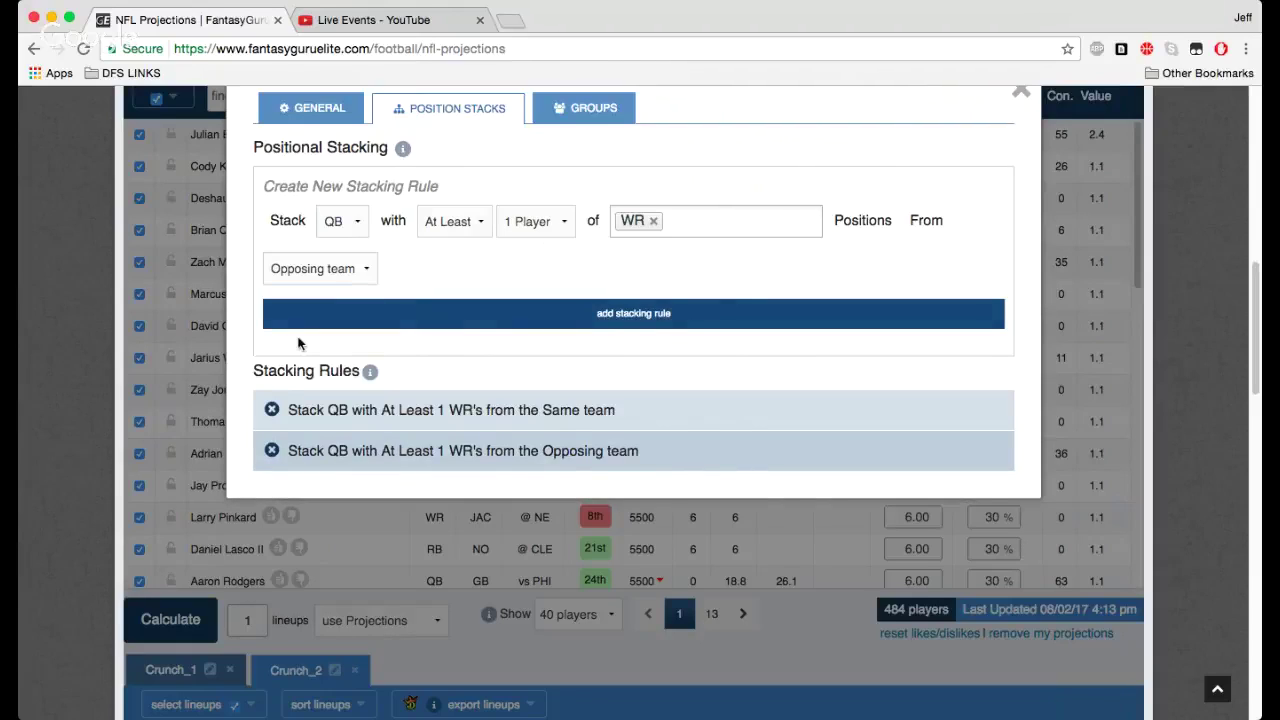
click(272, 411)
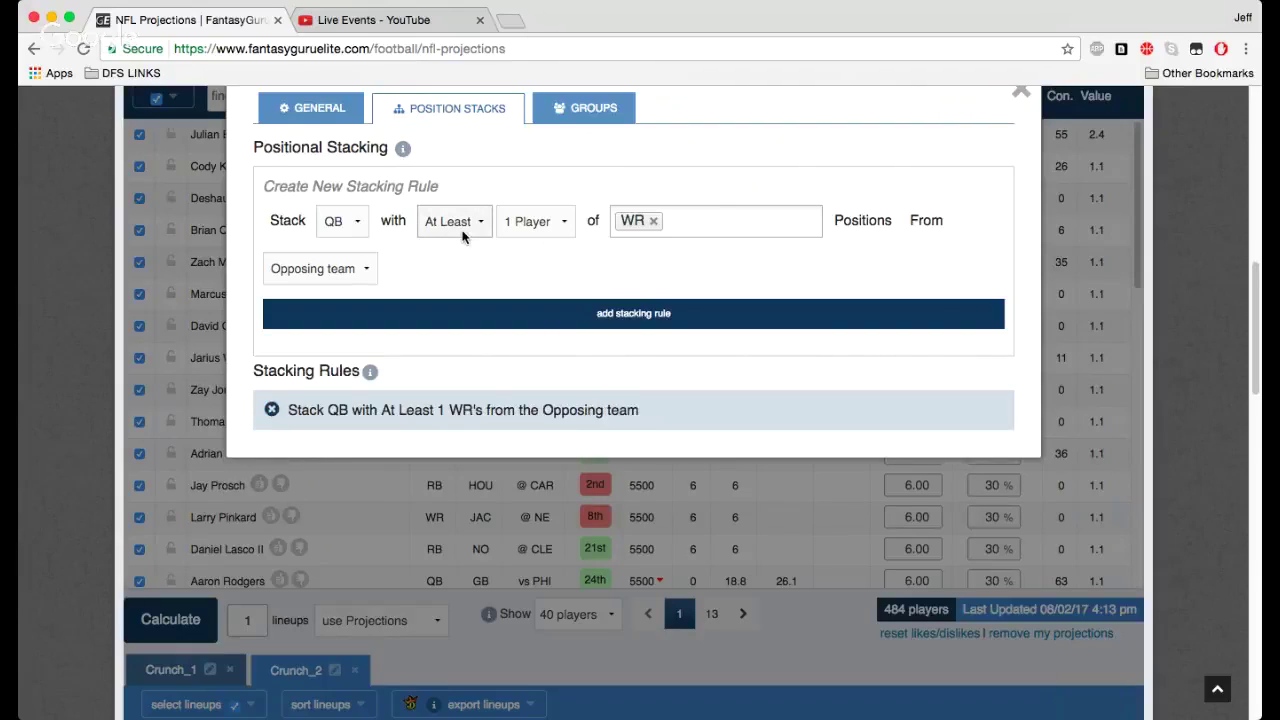
click(315, 268)
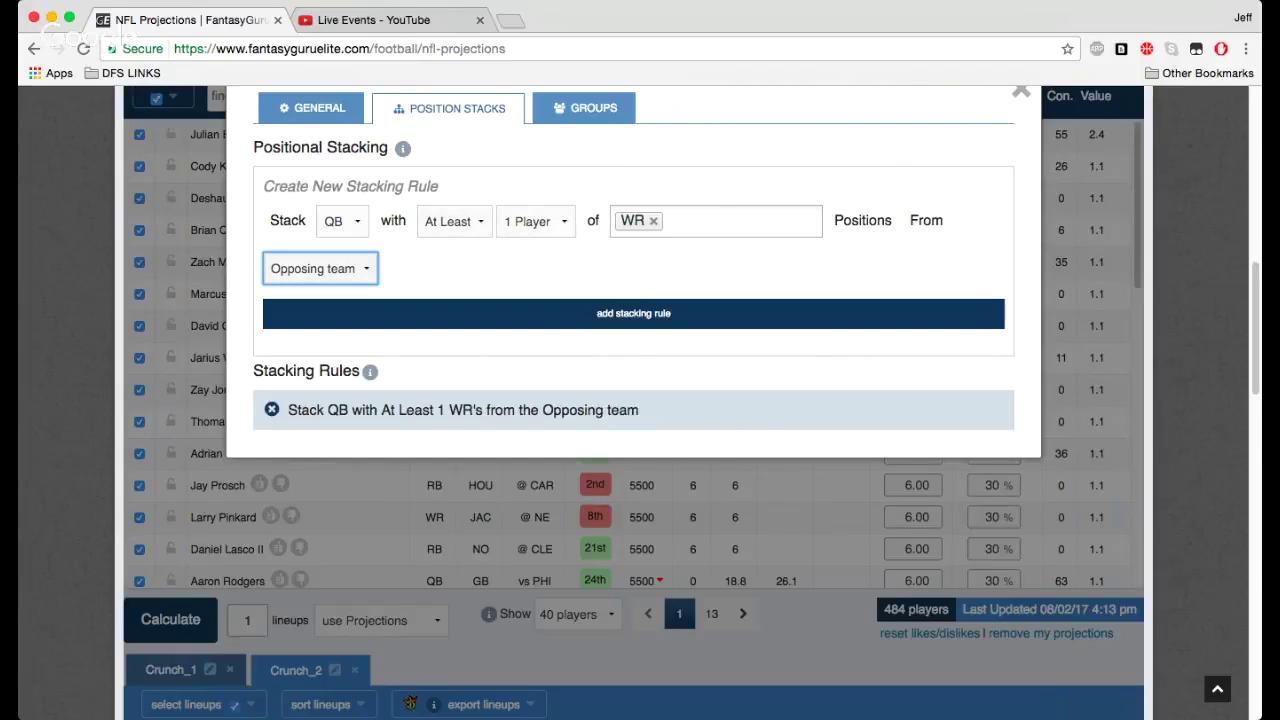
click(432, 252)
Add TE to the stacked positions, require 2 players, and save the rule.
click(695, 228)
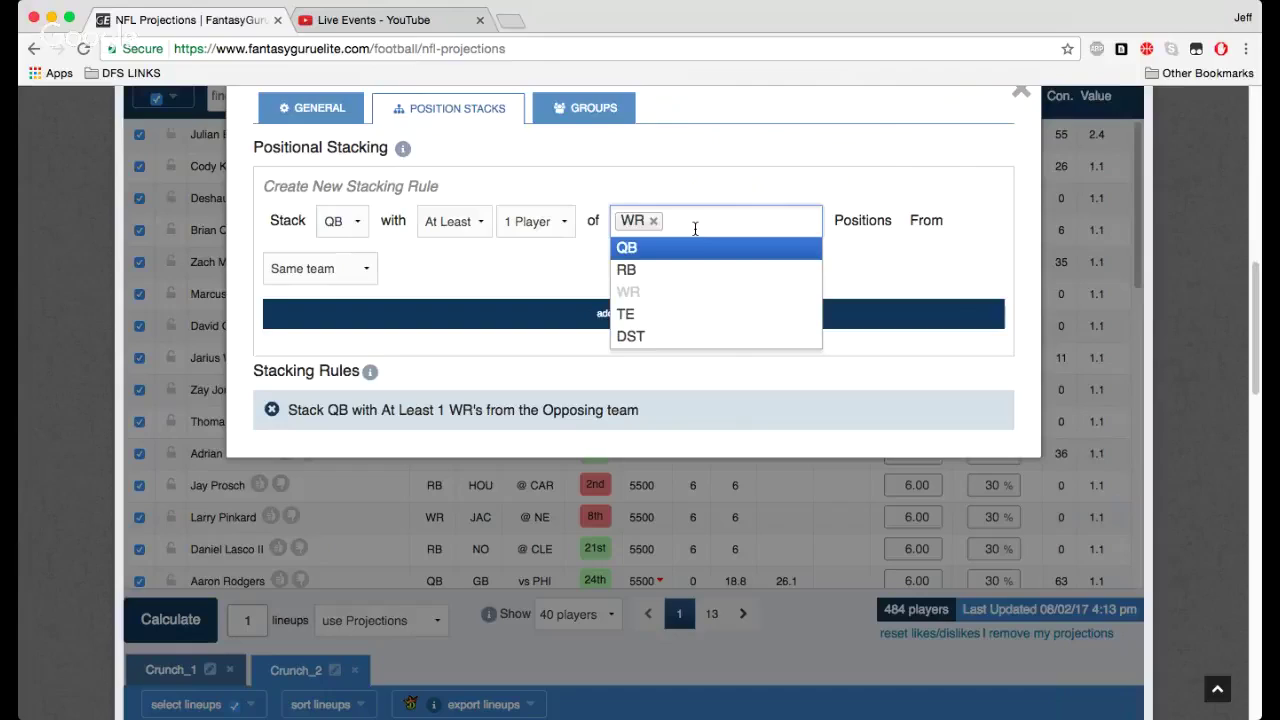
text(te)
click(694, 249)
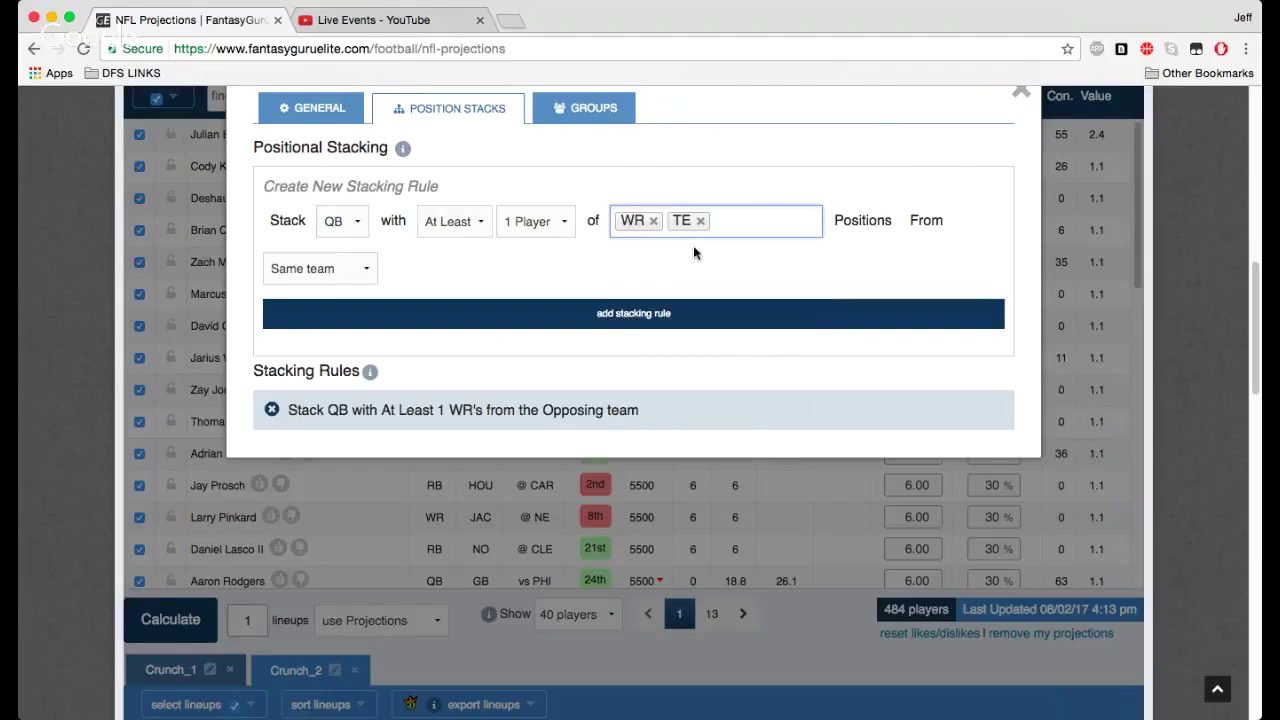
click(514, 222)
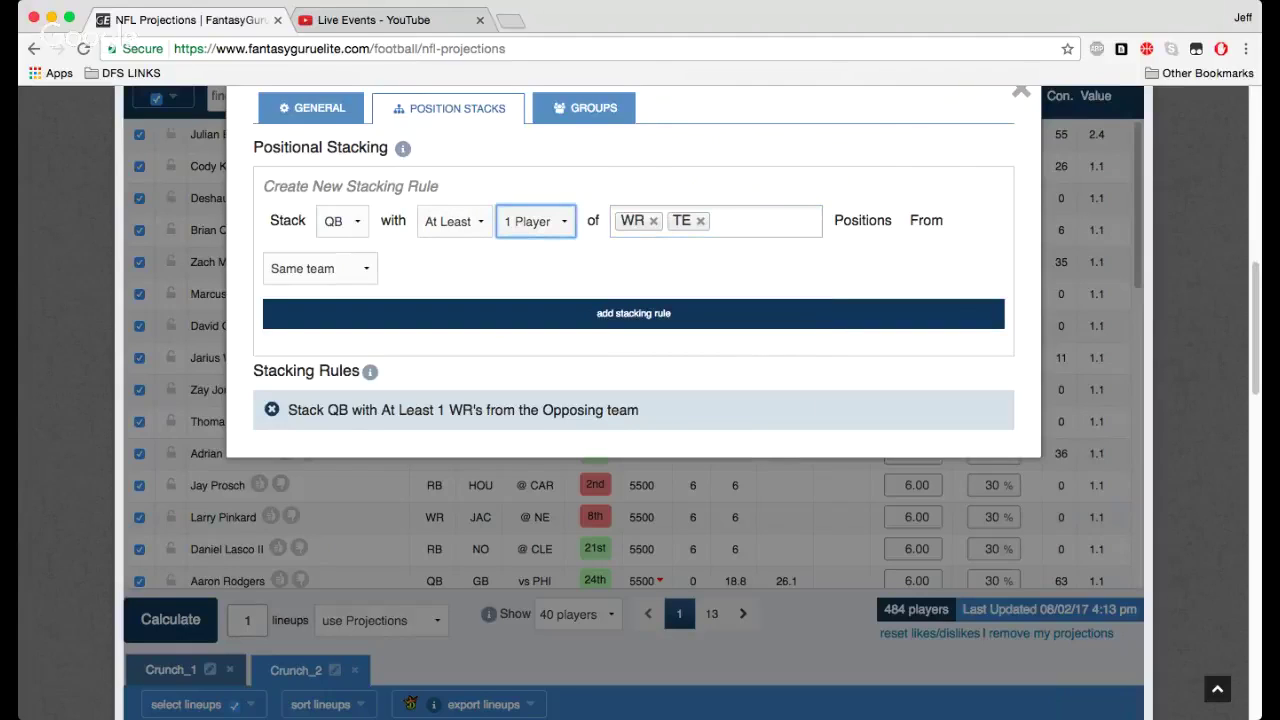
key(Down)
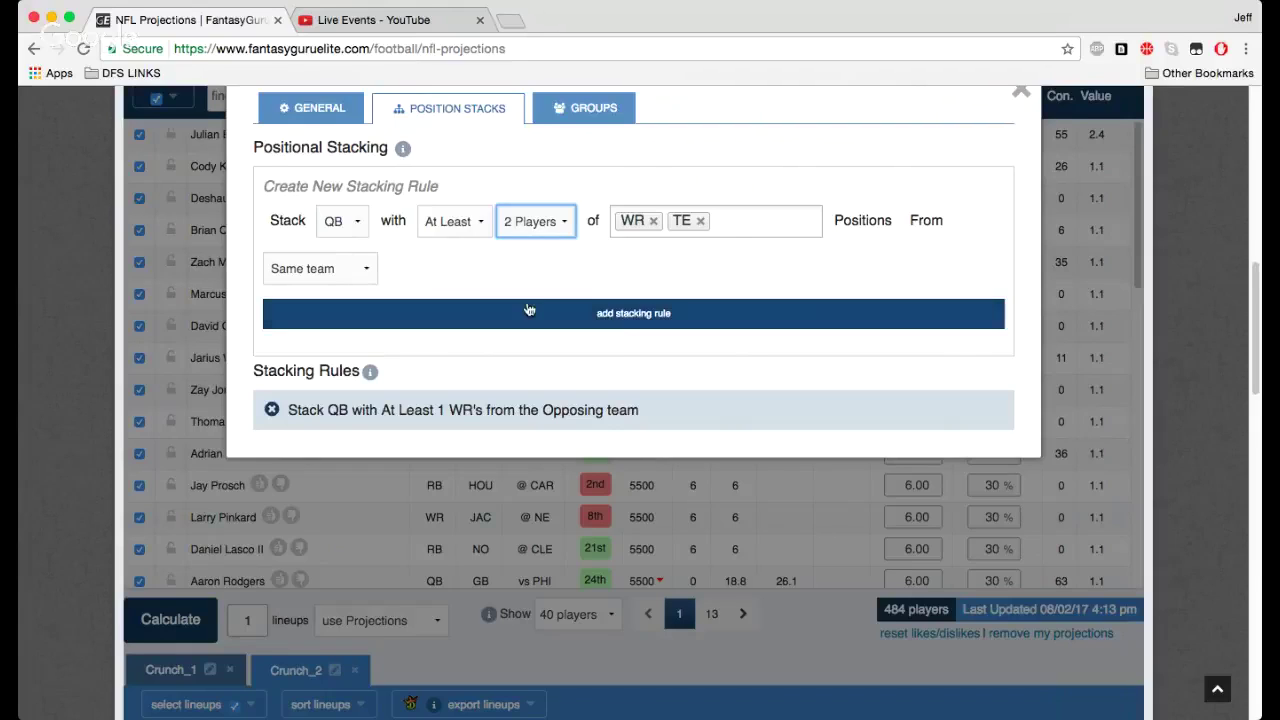
click(529, 310)
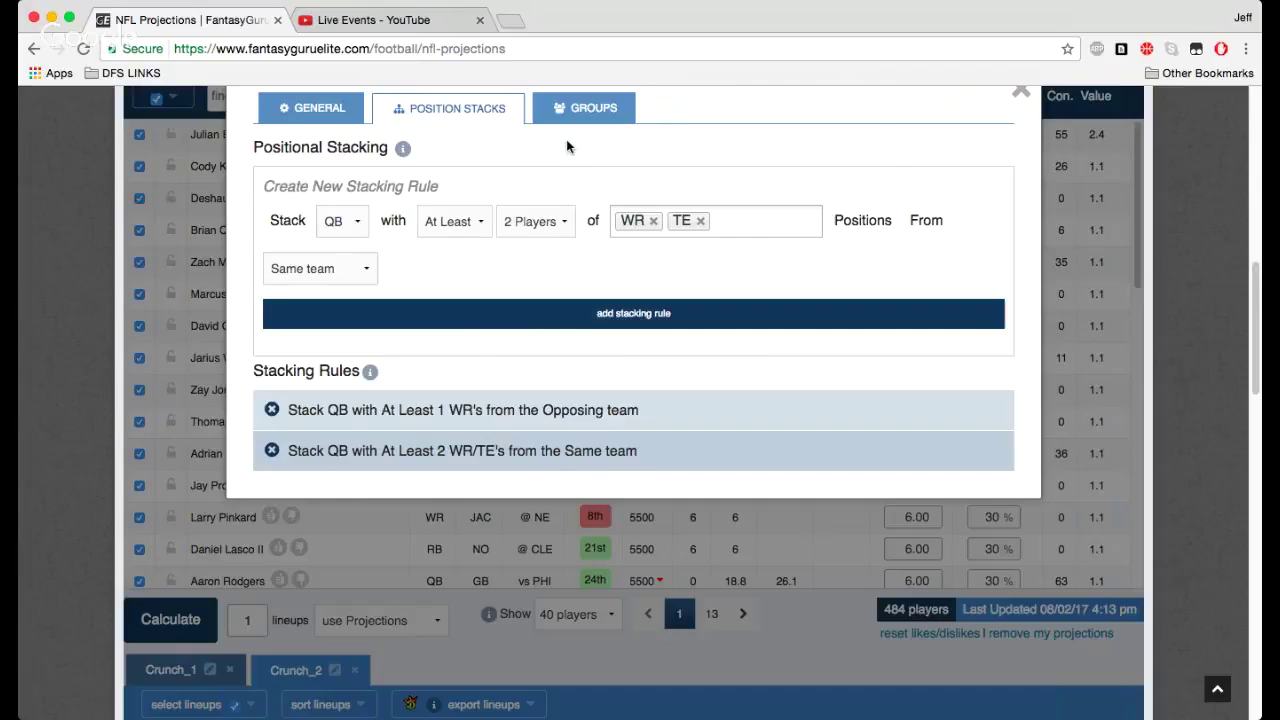
Add Gronkowski, Edelman and Cooks to group 1 requiring at least 1, and enable groups.
click(577, 115)
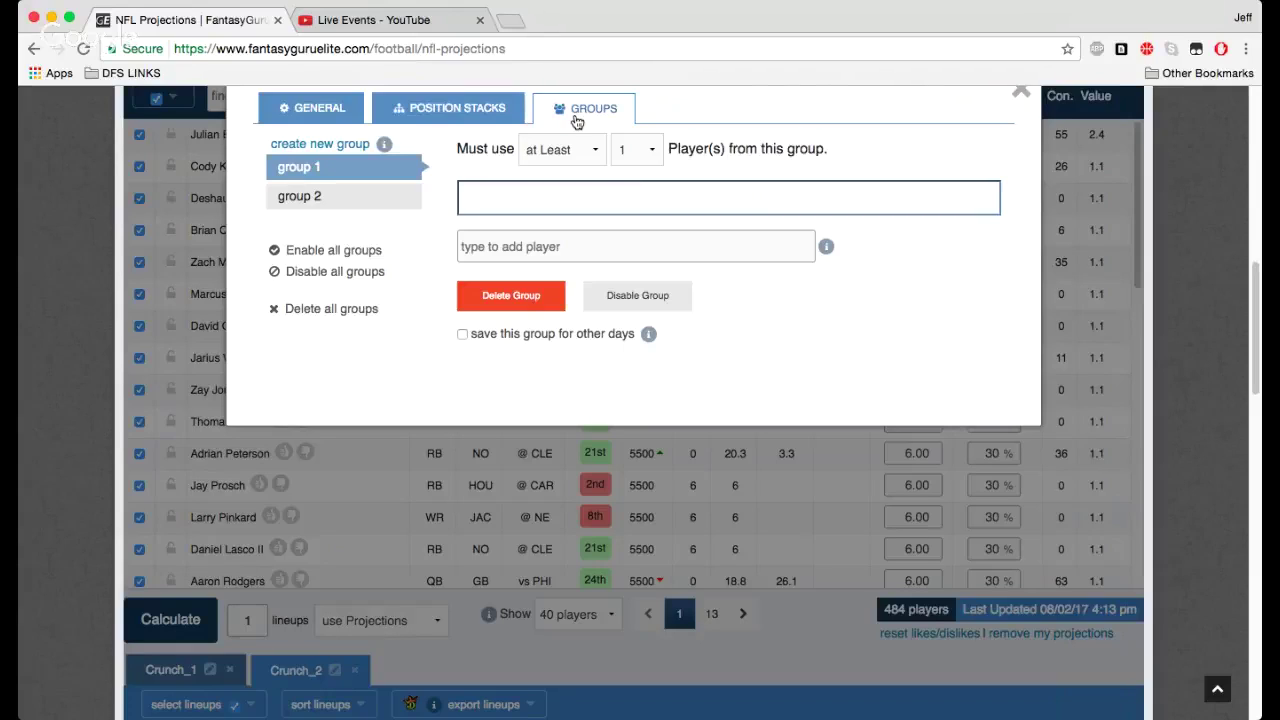
click(598, 244)
text(gronk)
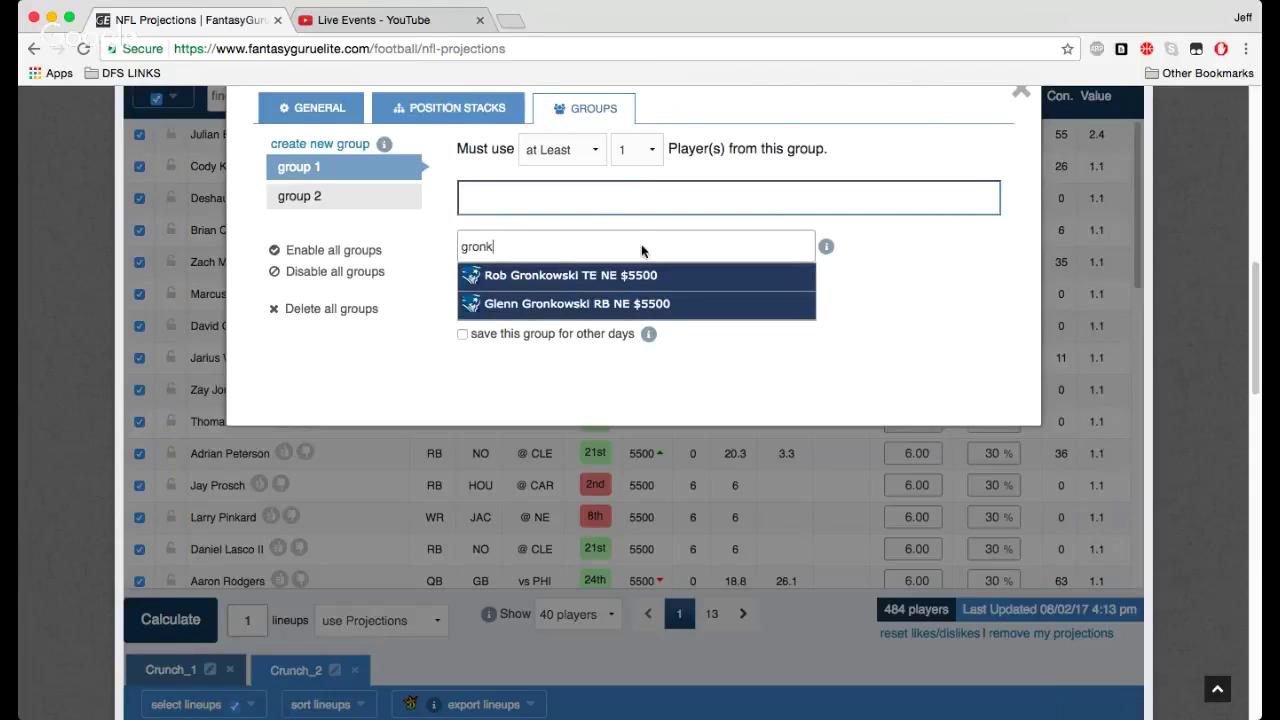
click(640, 275)
text(ed)
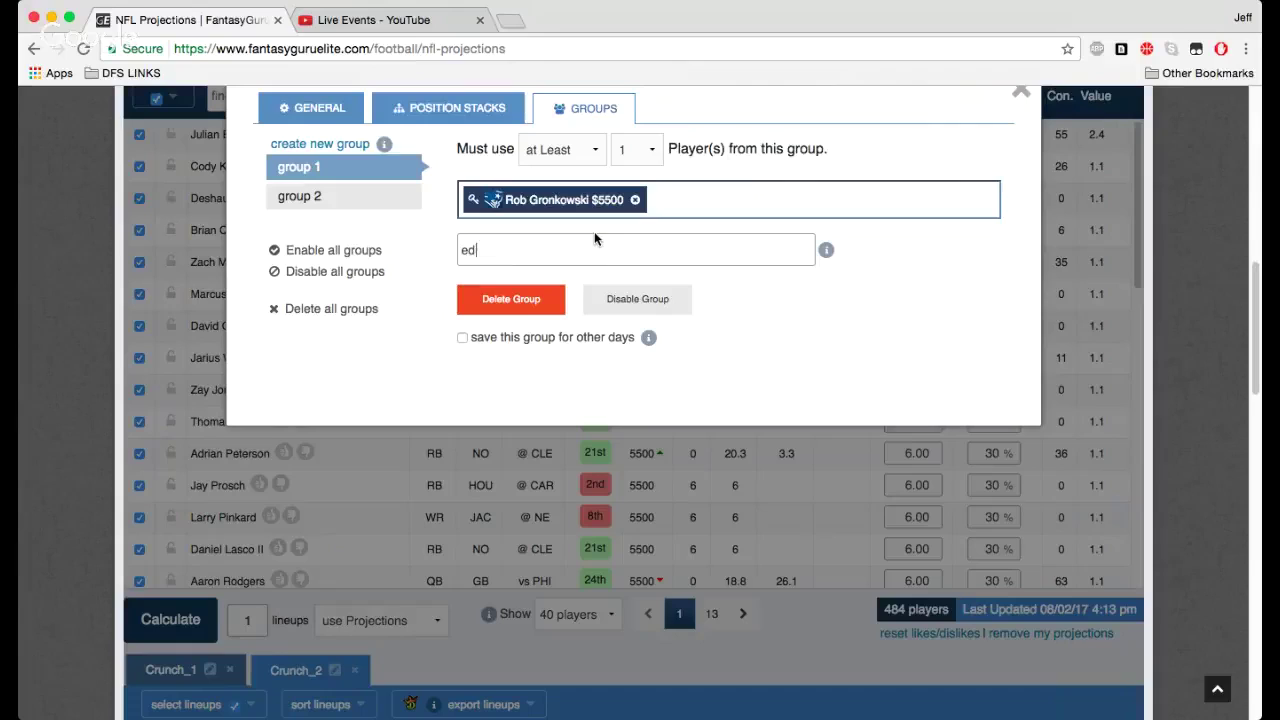
text(el)
click(604, 277)
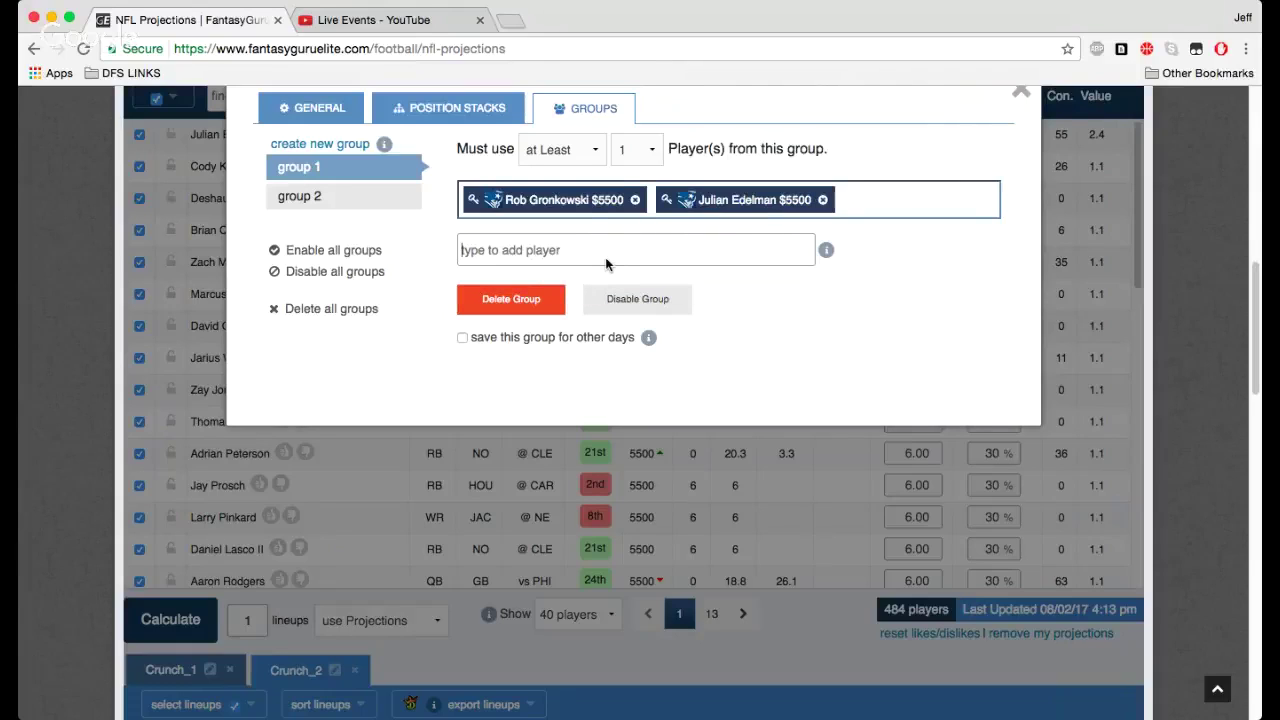
text(cook)
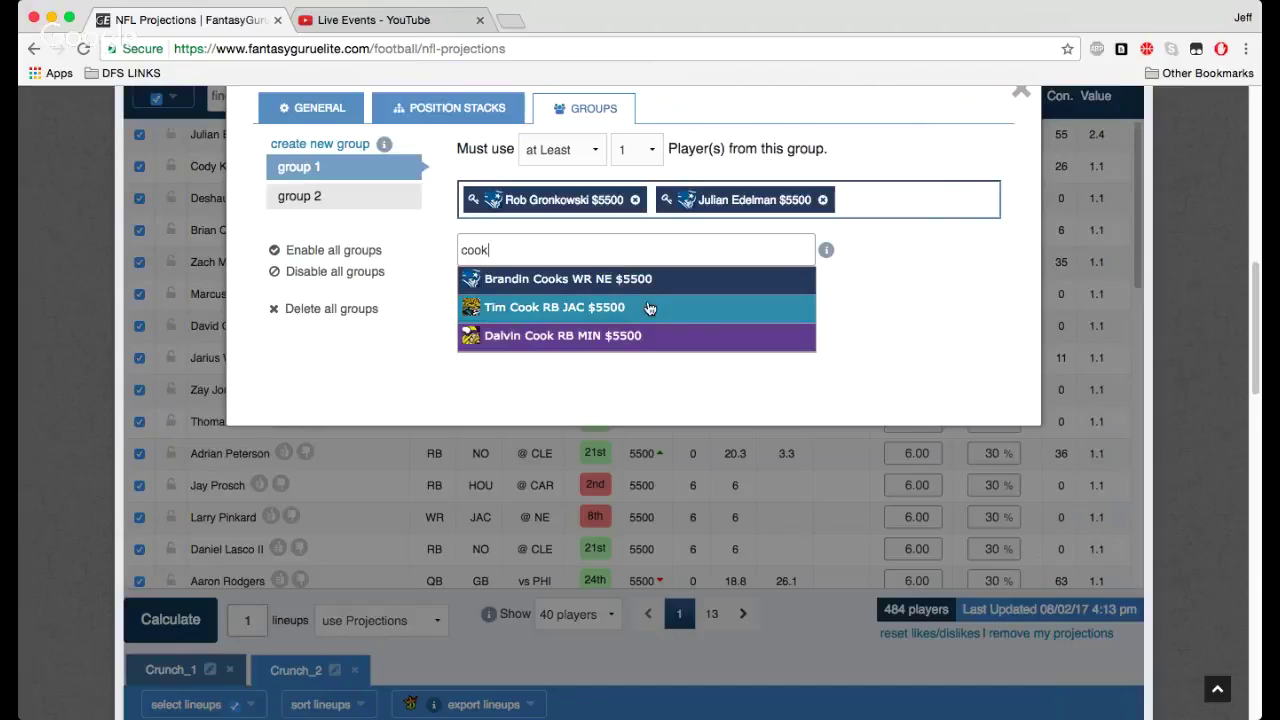
click(645, 280)
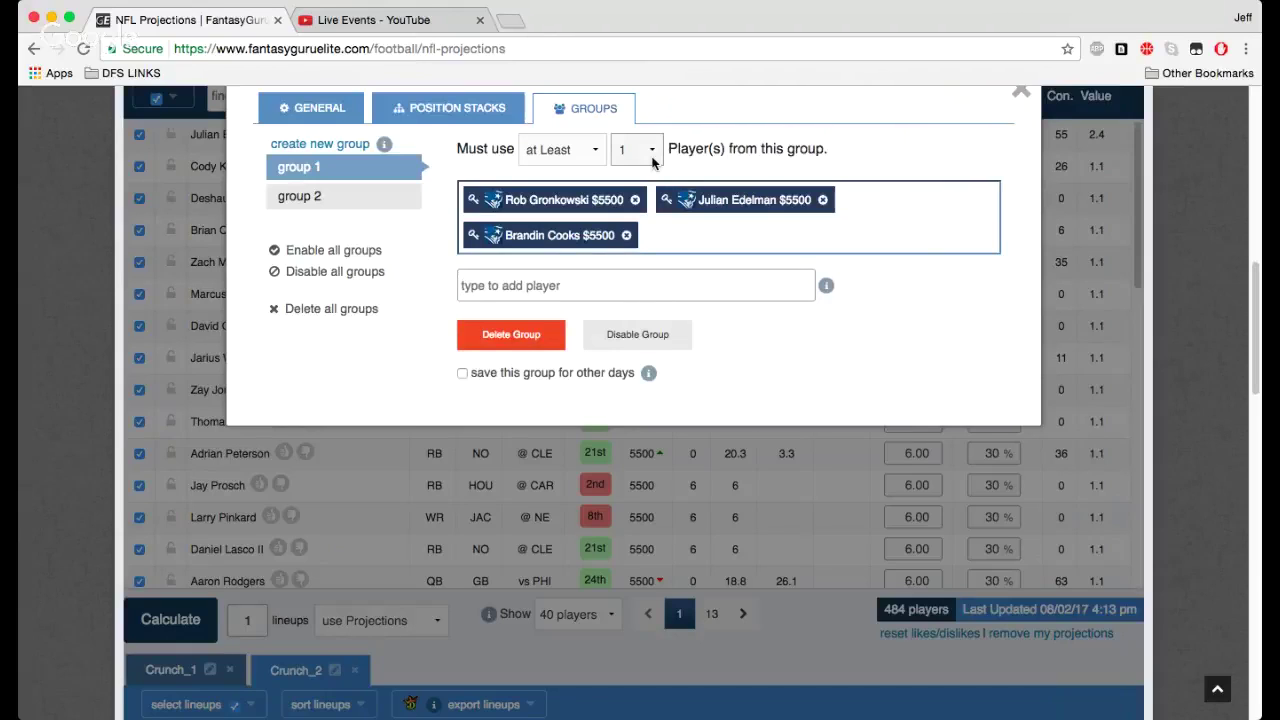
click(652, 157)
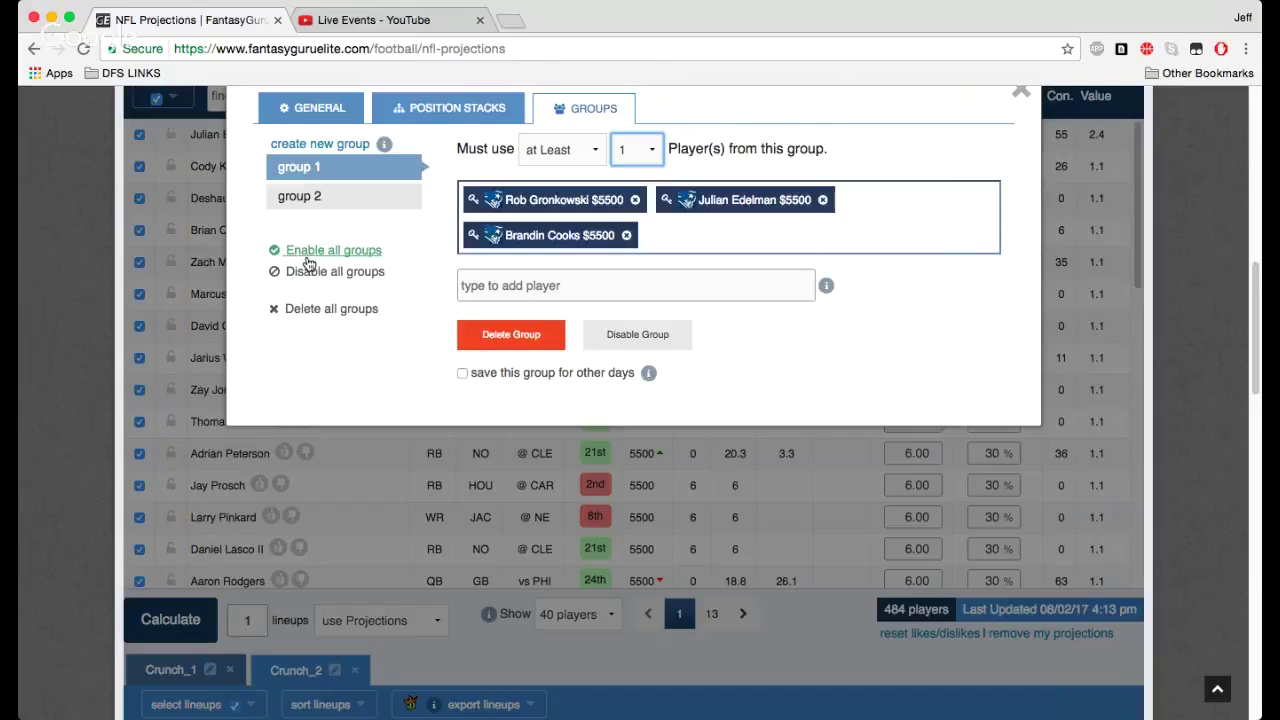
click(162, 474)
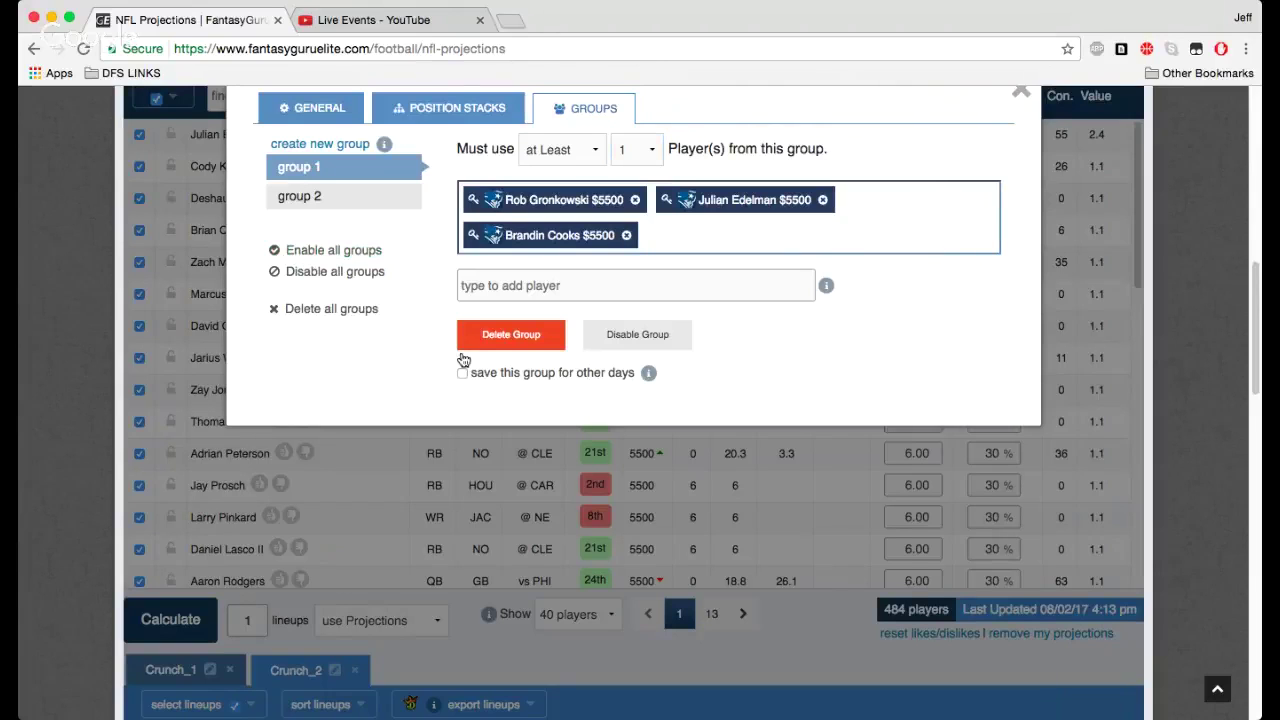
Close the settings and calculate 25 lineups, producing 21 lineups topping 61.00 points.
scroll(842, 232, up, 1)
key(Escape)
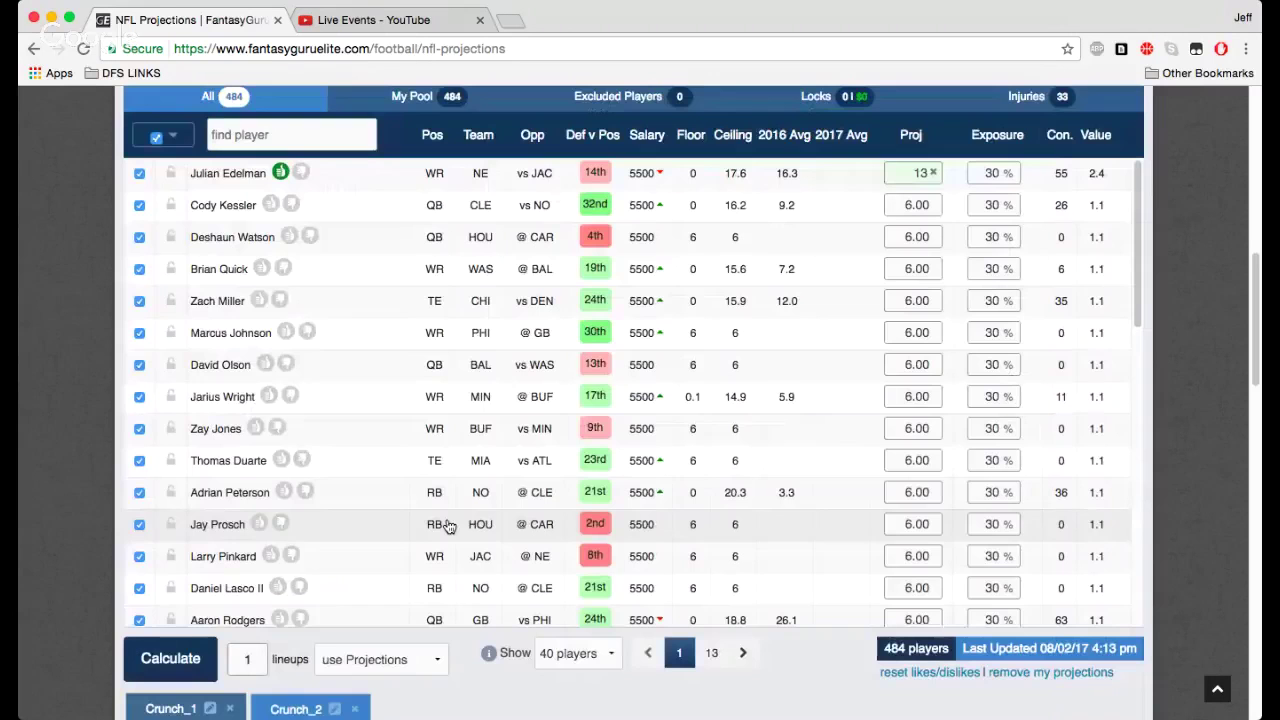
text(25)
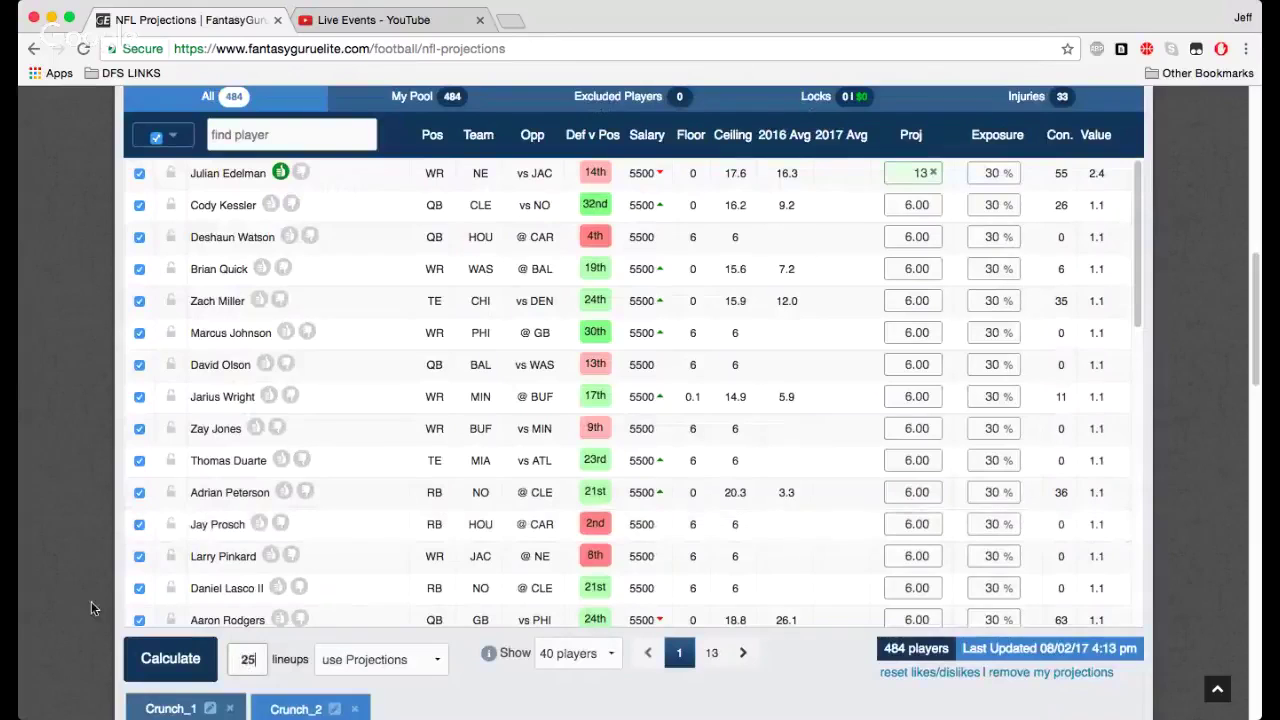
scroll(76, 597, down, 1)
click(170, 632)
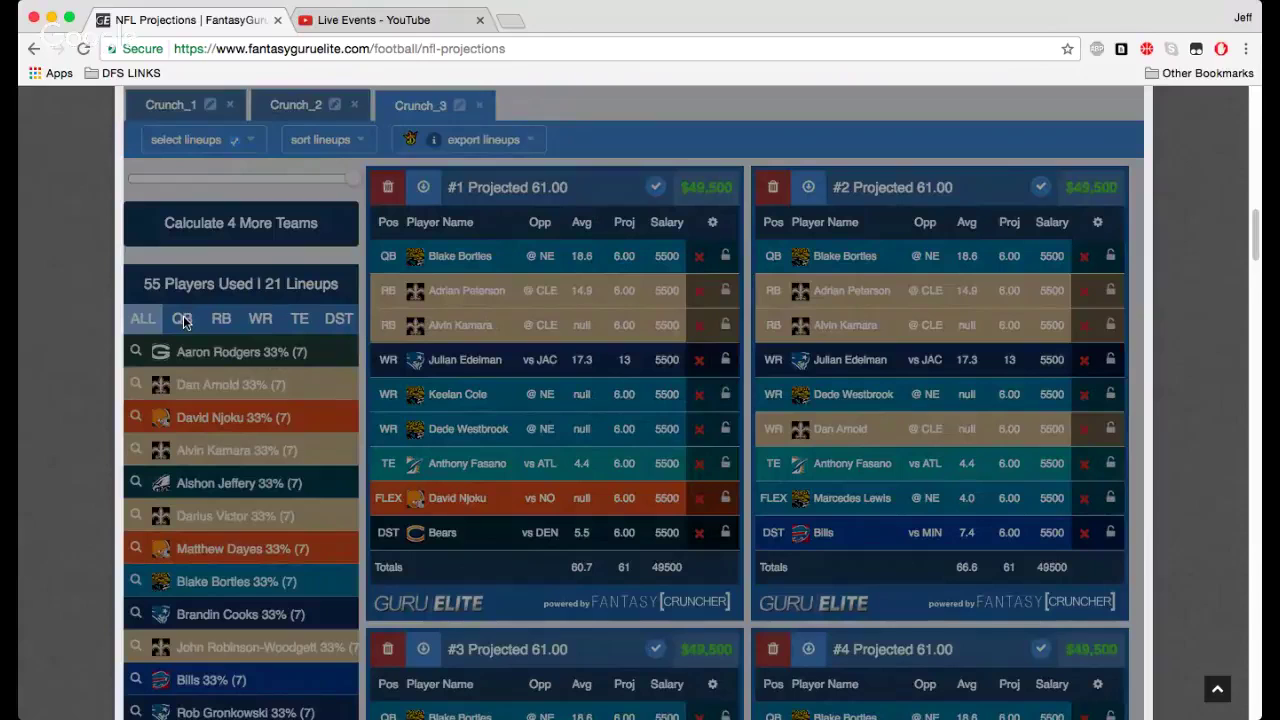
scroll(100, 358, down, 1)
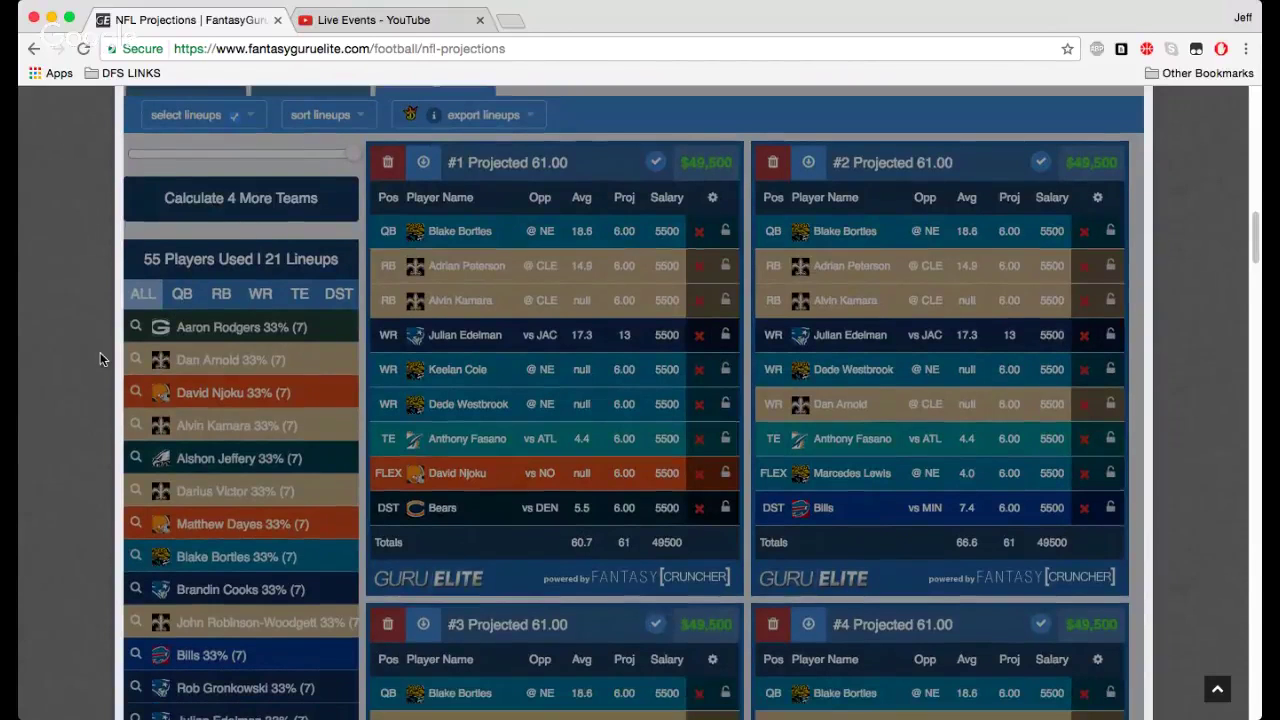
scroll(100, 355, up, 1)
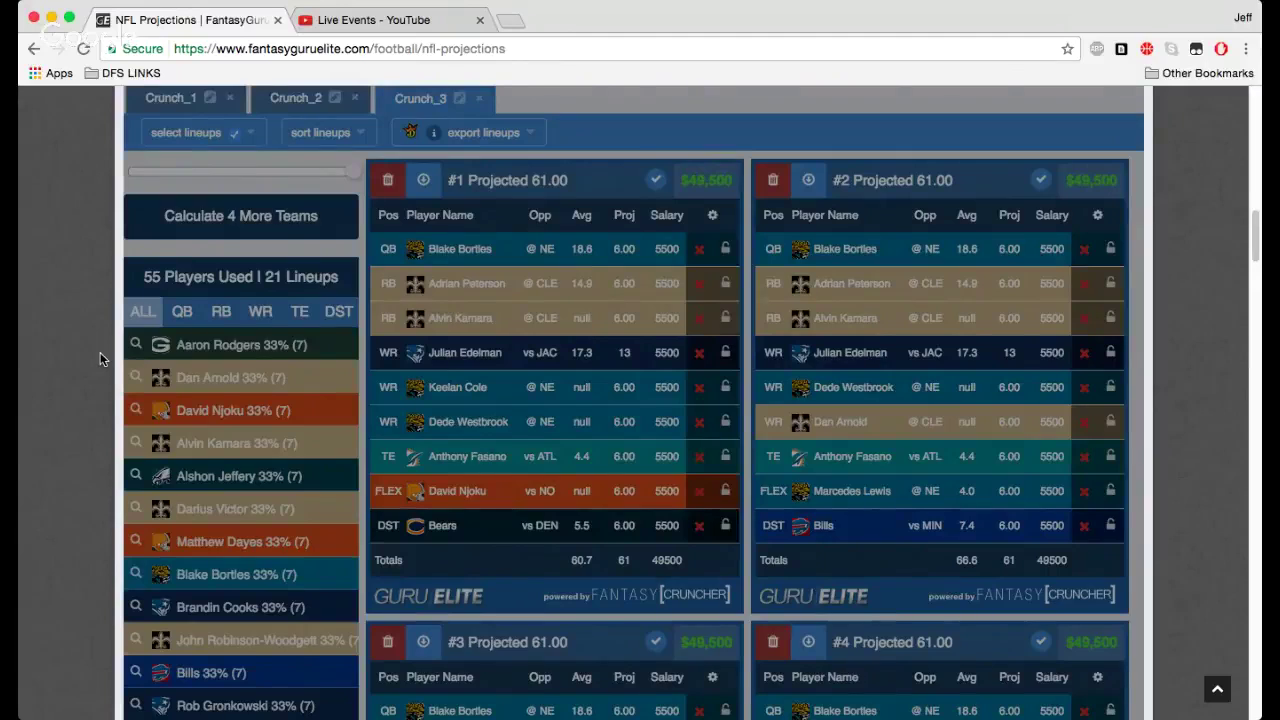
scroll(100, 358, up, 3)
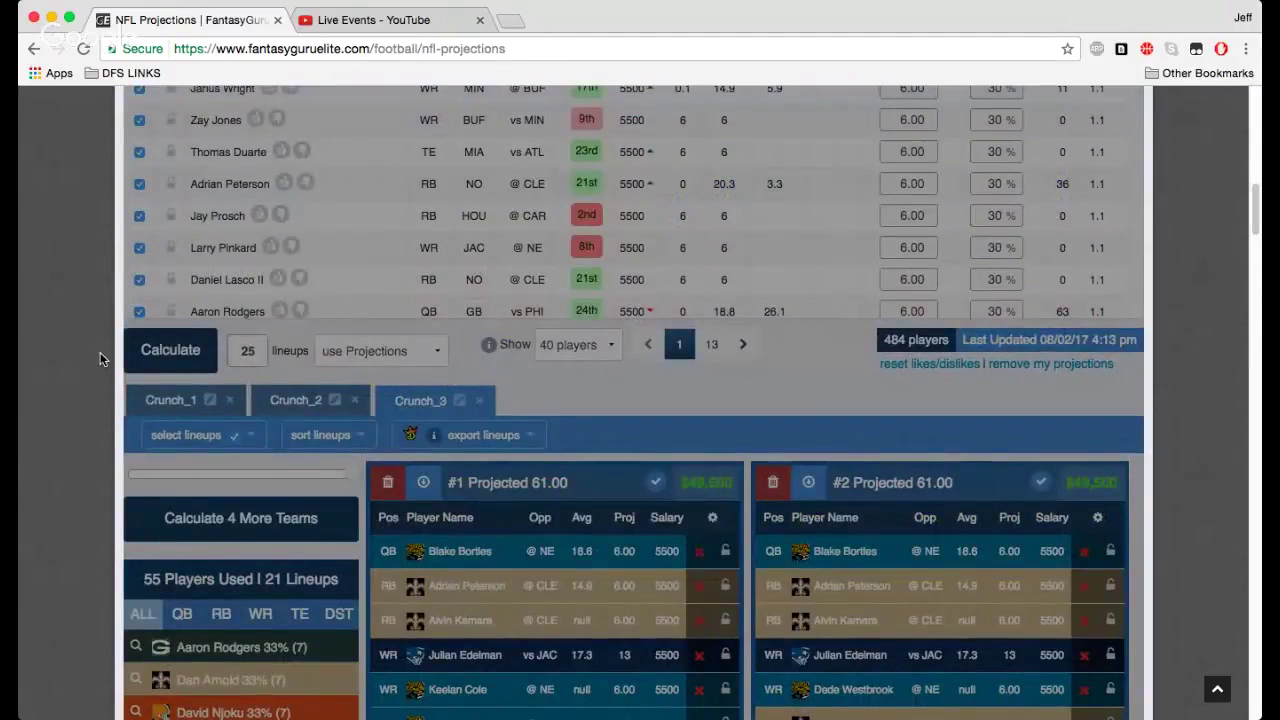